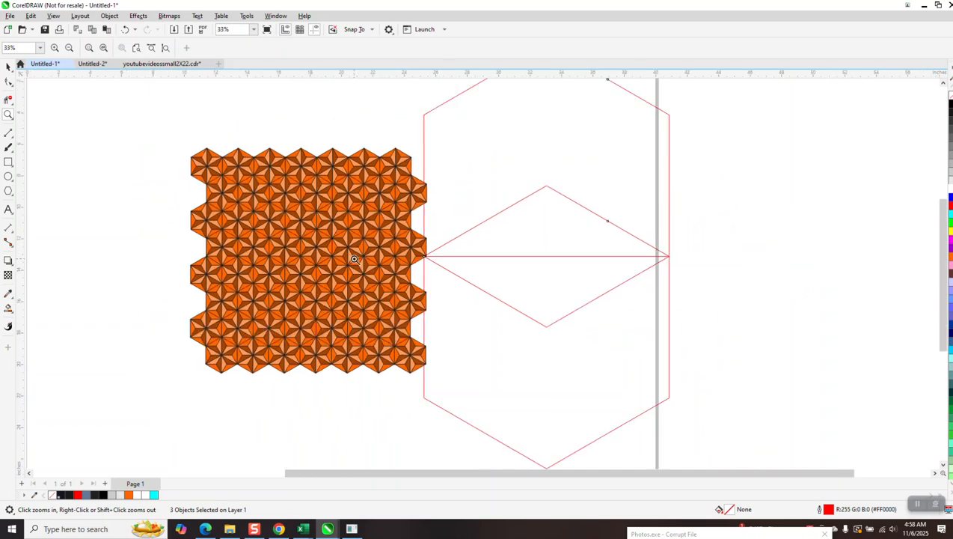
# Move the entire orange hexagon pattern off the page, to the right of the red construction outlines
pyautogui.scroll(-1, 329, 202)
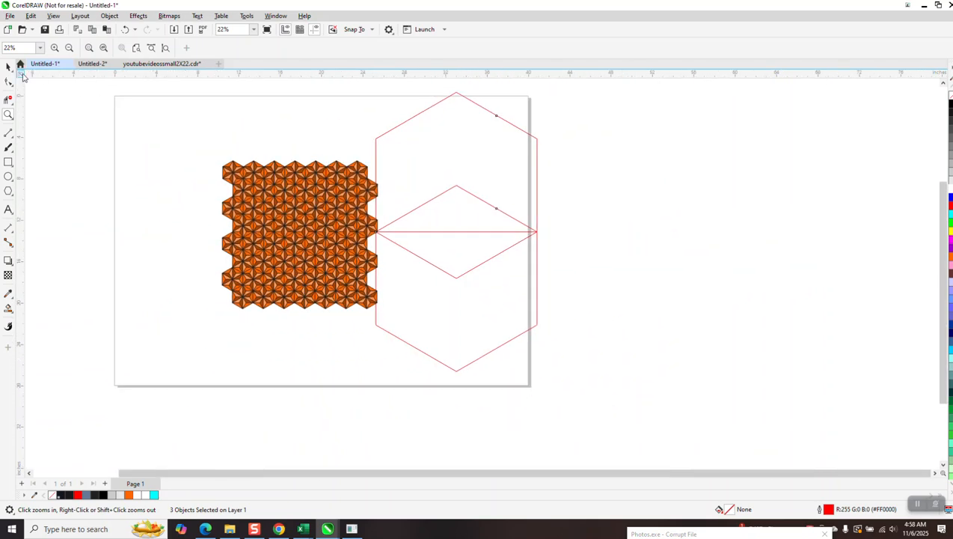
pyautogui.click(8, 66)
pyautogui.moveTo(326, 211); pyautogui.dragTo(253, 211)
pyautogui.click(125, 30)
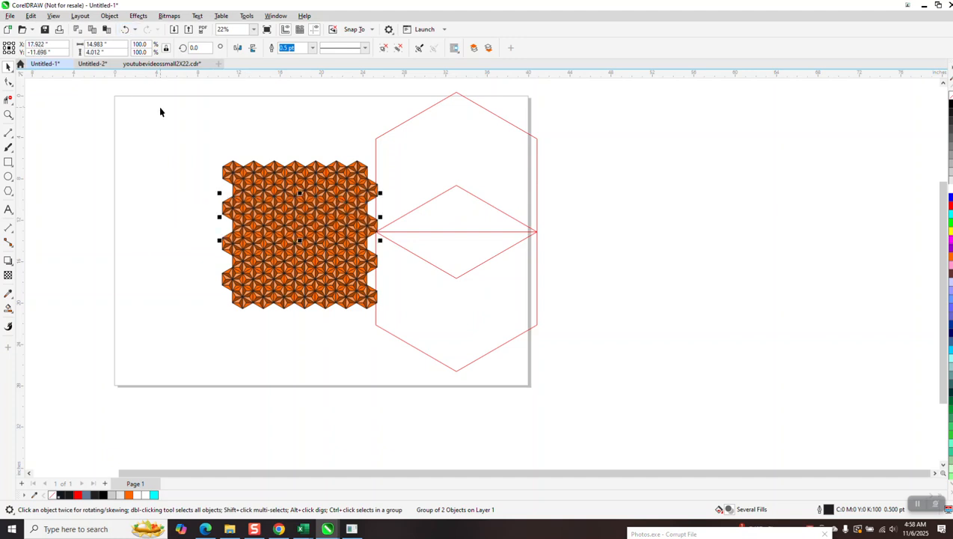
pyautogui.moveTo(175, 123); pyautogui.dragTo(427, 353)
pyautogui.moveTo(318, 259); pyautogui.dragTo(803, 252)
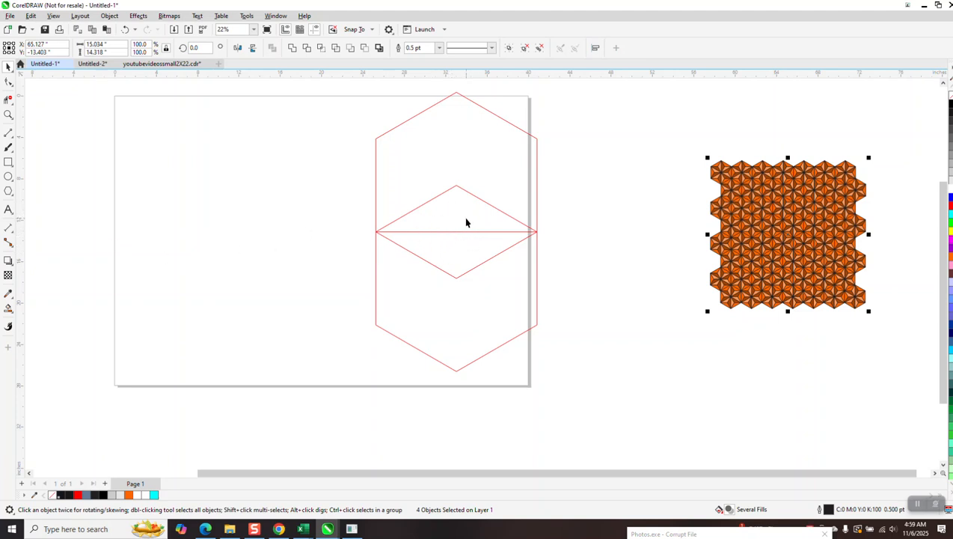
# Try drawing a four-sided polygon about 11 by 7.7 inches on the page, and delete it
pyautogui.click(13, 169)
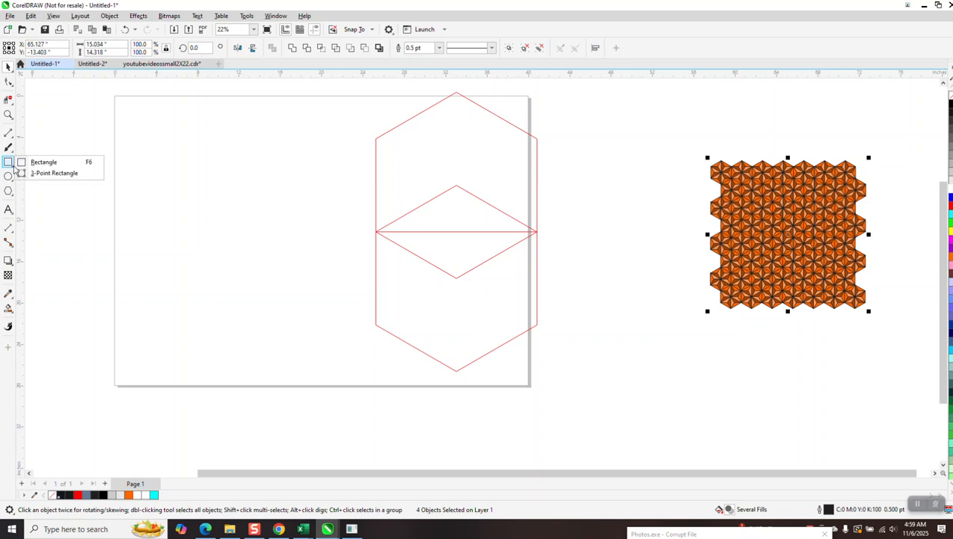
pyautogui.click(30, 161)
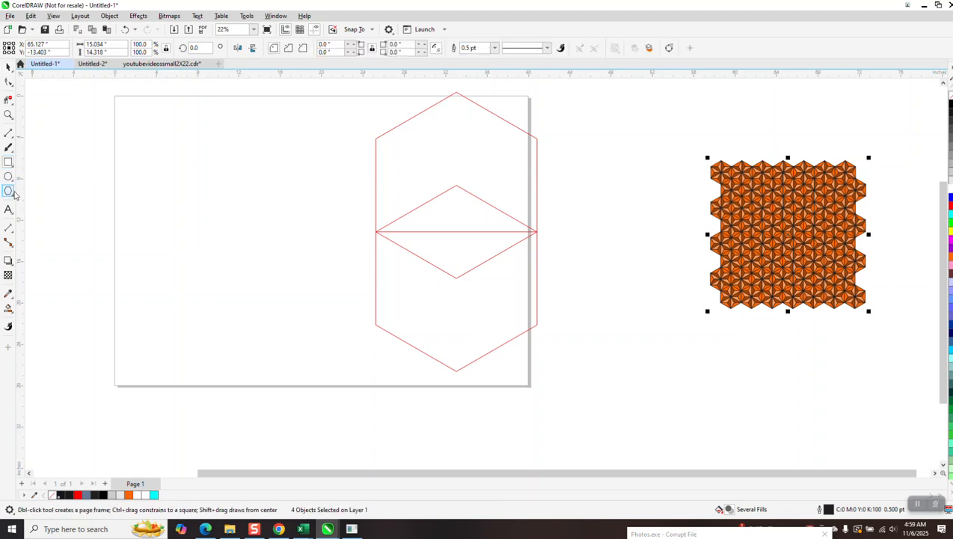
pyautogui.click(12, 194)
pyautogui.click(41, 191)
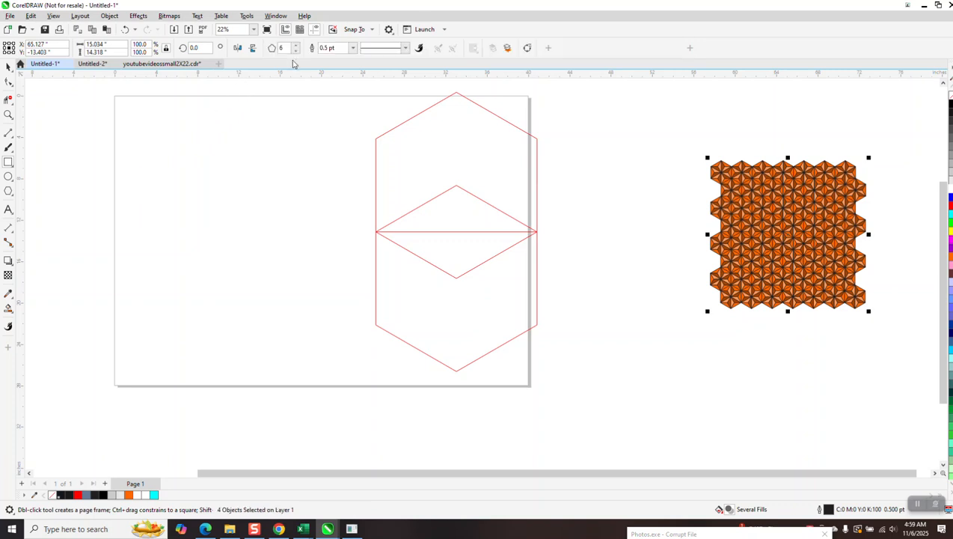
pyautogui.click(295, 51)
pyautogui.click(296, 51)
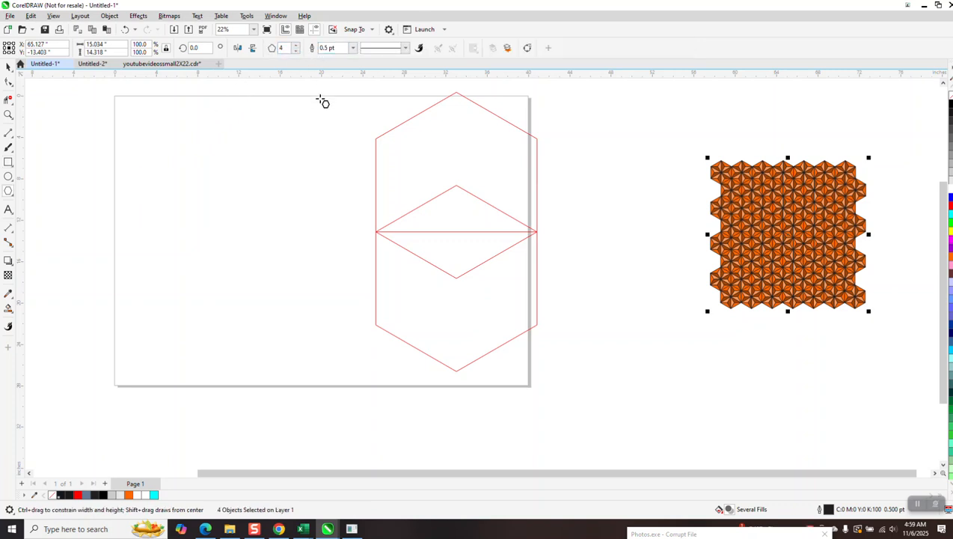
pyautogui.moveTo(332, 155); pyautogui.dragTo(215, 238)
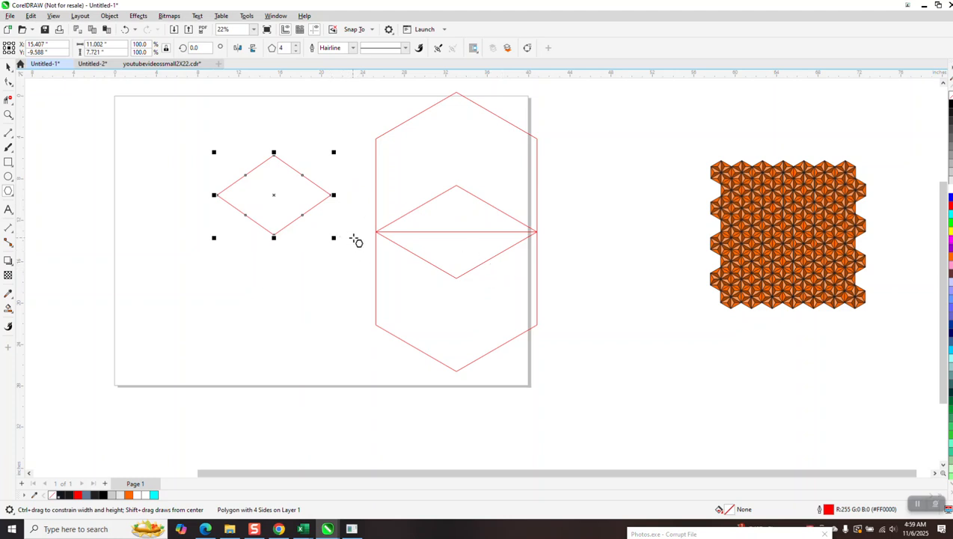
pyautogui.press('Delete')
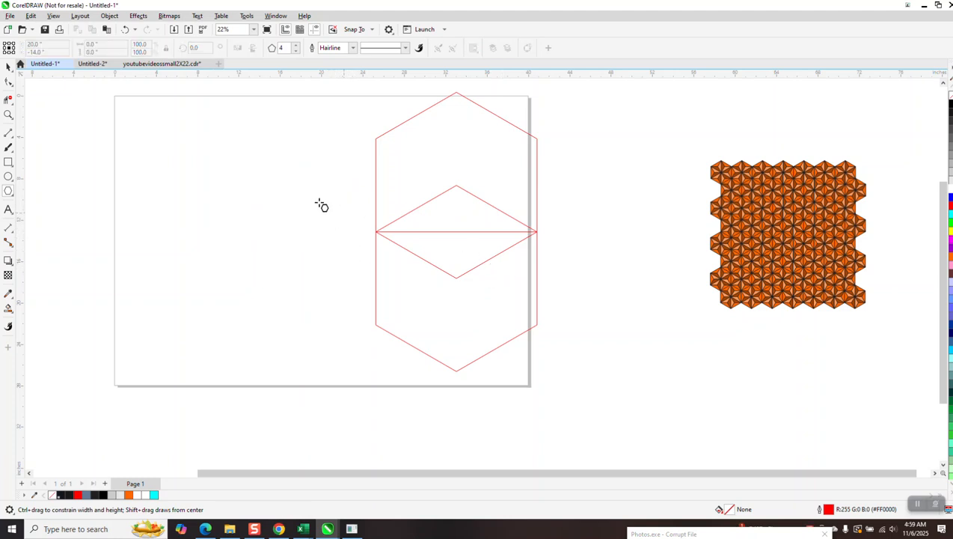
# Scale the red overlapping-hexagon construction down to about 9.7 by 16.8 inches and move it to the page's right edge
pyautogui.click(8, 66)
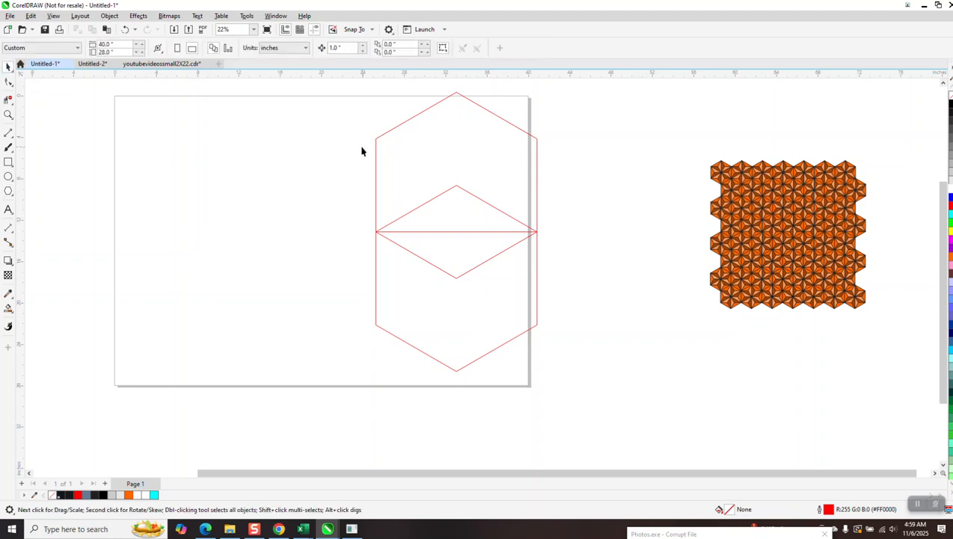
pyautogui.scroll(-1, 367, 161)
pyautogui.moveTo(348, 101); pyautogui.dragTo(567, 335)
pyautogui.moveTo(507, 104); pyautogui.dragTo(464, 184)
pyautogui.moveTo(453, 249); pyautogui.dragTo(535, 209)
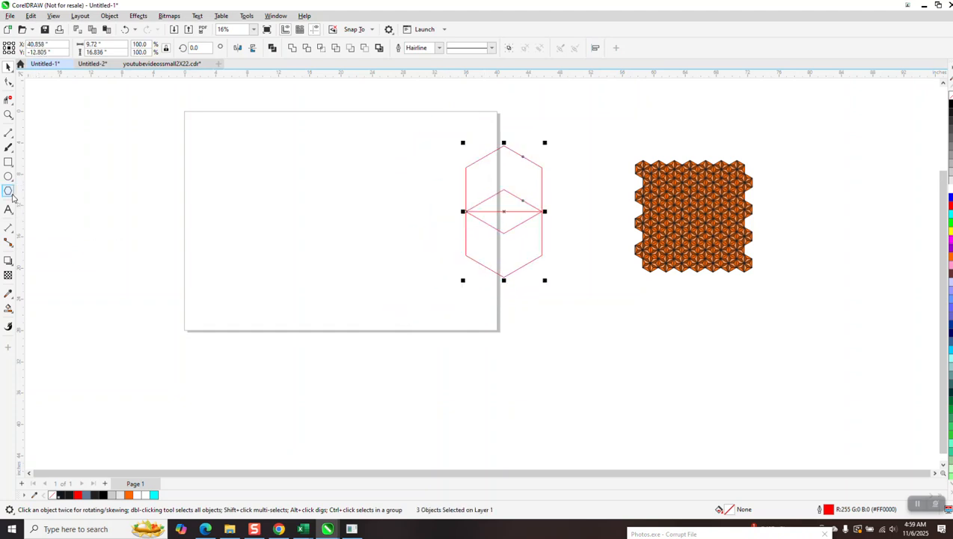
# Draw a six-sided polygon about 12.7 by 14.6 inches mid-page and copy it straight down, snapping its upper-right corner to the original's lower-right corner
pyautogui.click(9, 191)
pyautogui.click(296, 46)
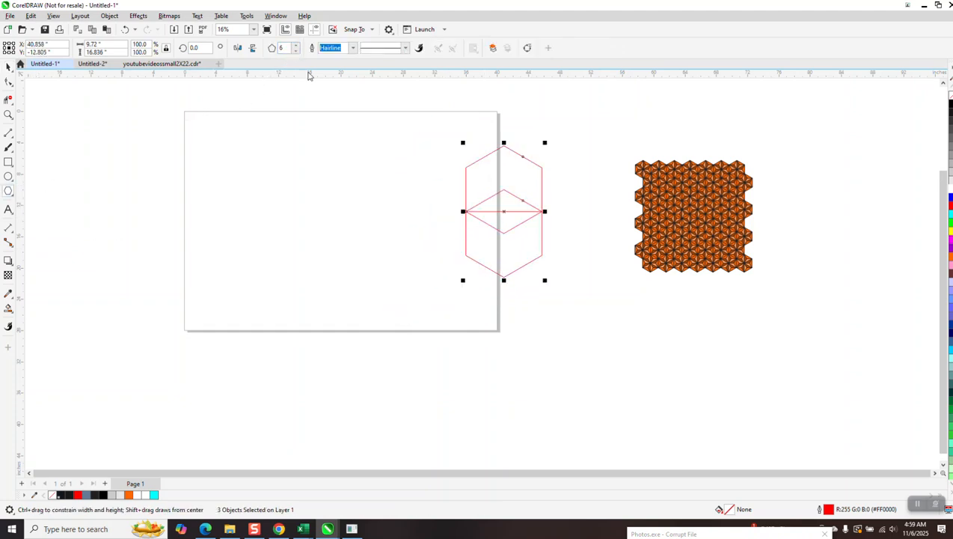
pyautogui.moveTo(373, 143); pyautogui.dragTo(311, 258)
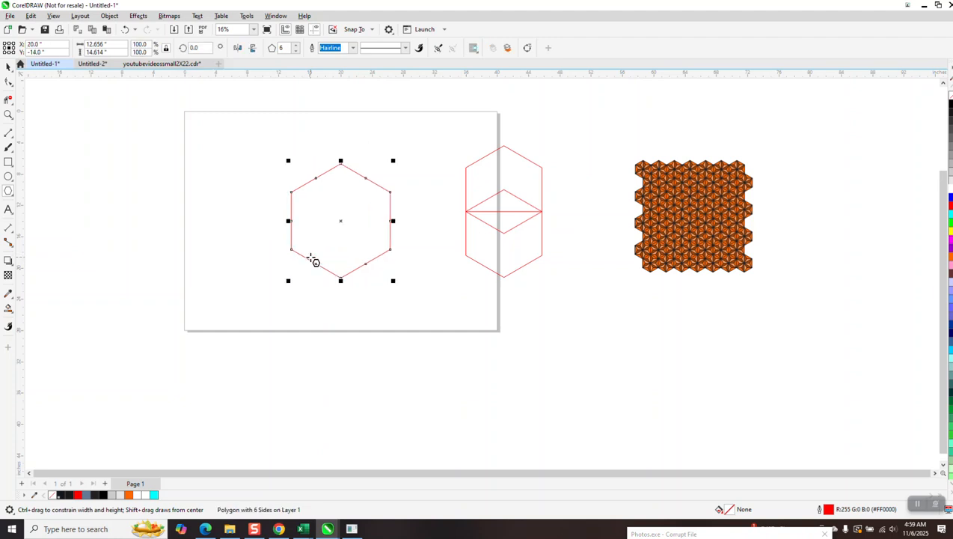
pyautogui.click(8, 66)
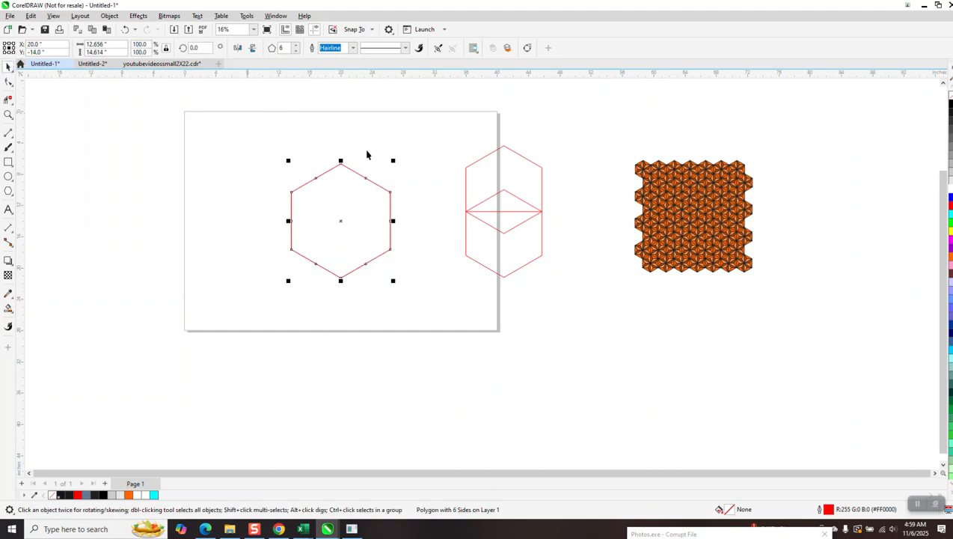
pyautogui.moveTo(391, 192); pyautogui.dragTo(390, 249)
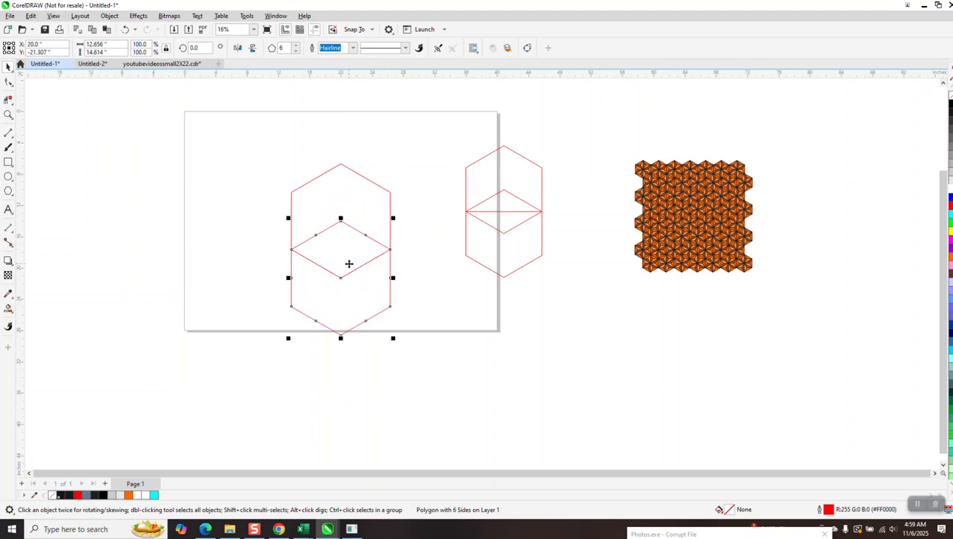
# Draw a horizontal 2-point line about 12.7 inches long between the side corners of the diamond where the hexagons overlap
pyautogui.click(11, 136)
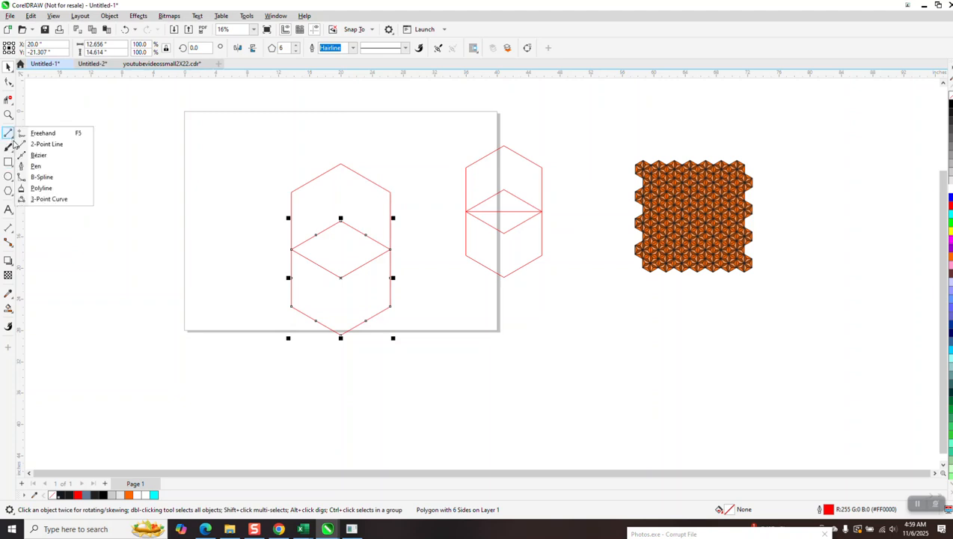
pyautogui.click(36, 146)
pyautogui.moveTo(389, 248); pyautogui.dragTo(292, 249)
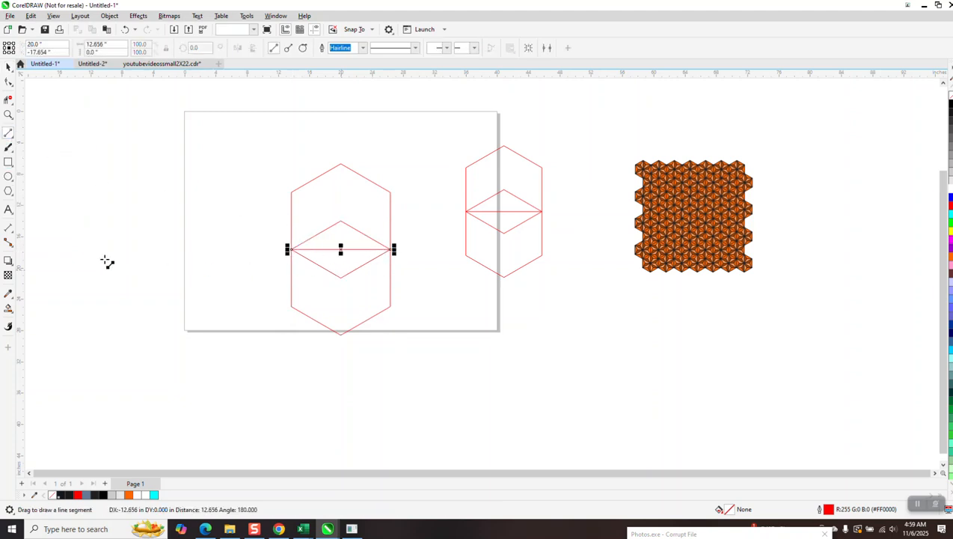
# Smart-fill the upper half of the overlap diamond with blue
pyautogui.click(8, 308)
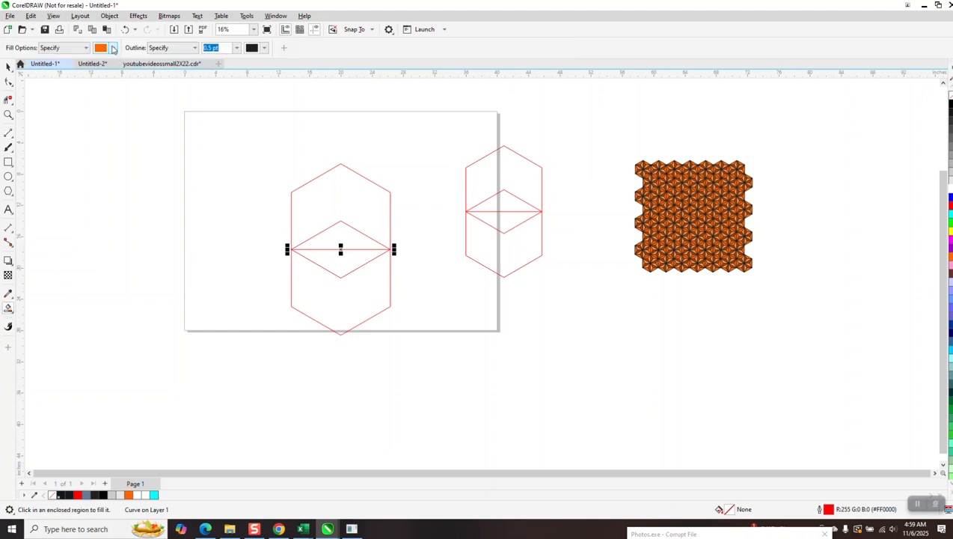
pyautogui.click(112, 47)
pyautogui.click(143, 110)
pyautogui.click(313, 235)
pyautogui.click(334, 235)
# Separate the blue triangle from the new hexagons, delete those hexagons and their line, and place the triangle back on the page
pyautogui.click(9, 67)
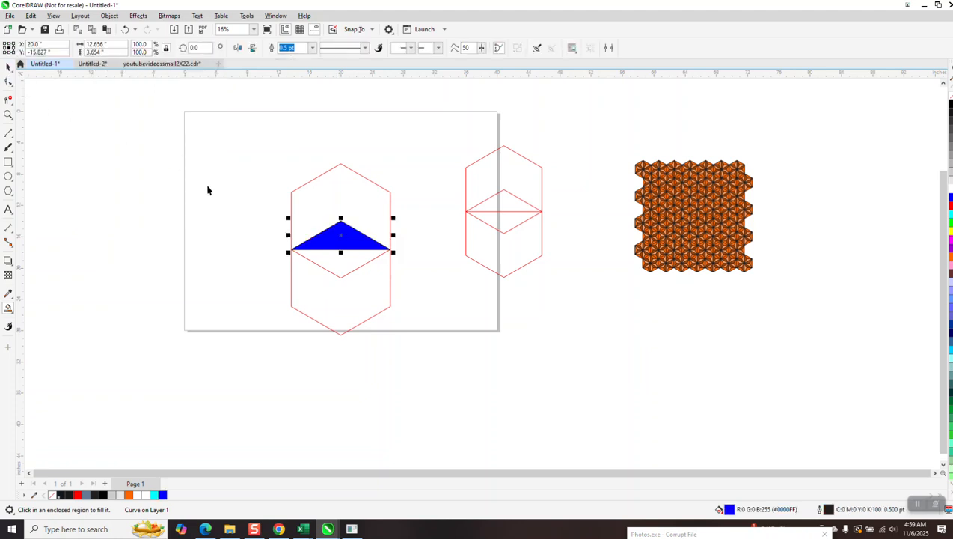
pyautogui.moveTo(349, 229); pyautogui.dragTo(530, 364)
pyautogui.moveTo(250, 140); pyautogui.dragTo(416, 383)
pyautogui.press('Delete')
pyautogui.moveTo(523, 366); pyautogui.dragTo(299, 211)
# Move the blue triangle's rotation centre to its apex and add two copies rotated by 120° each, forming an equilateral triangle
pyautogui.click(8, 116)
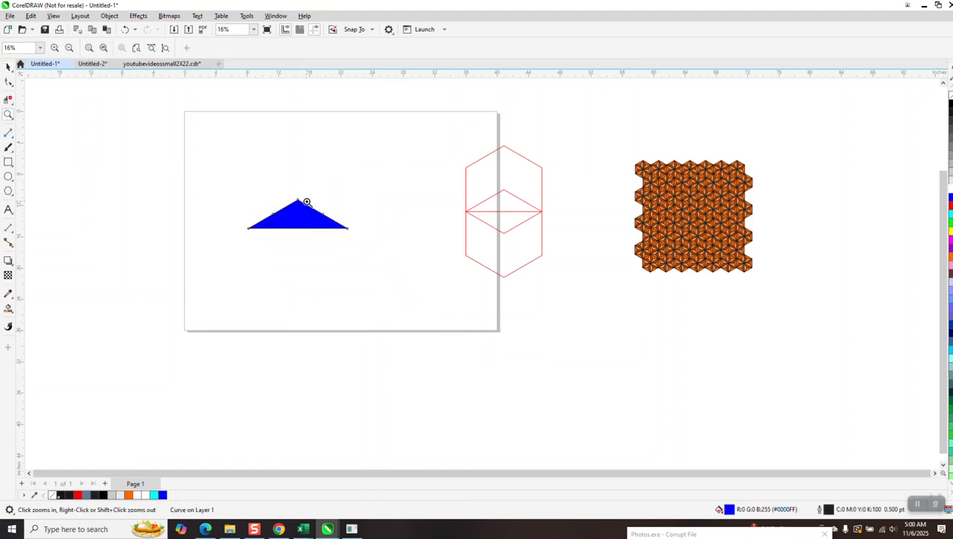
pyautogui.moveTo(223, 153); pyautogui.dragTo(436, 309)
pyautogui.click(9, 67)
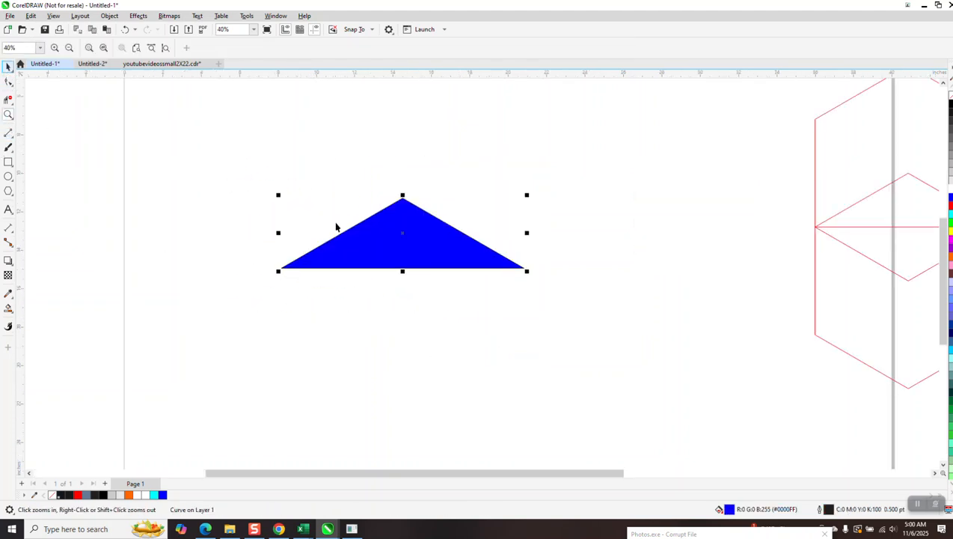
pyautogui.click(402, 233)
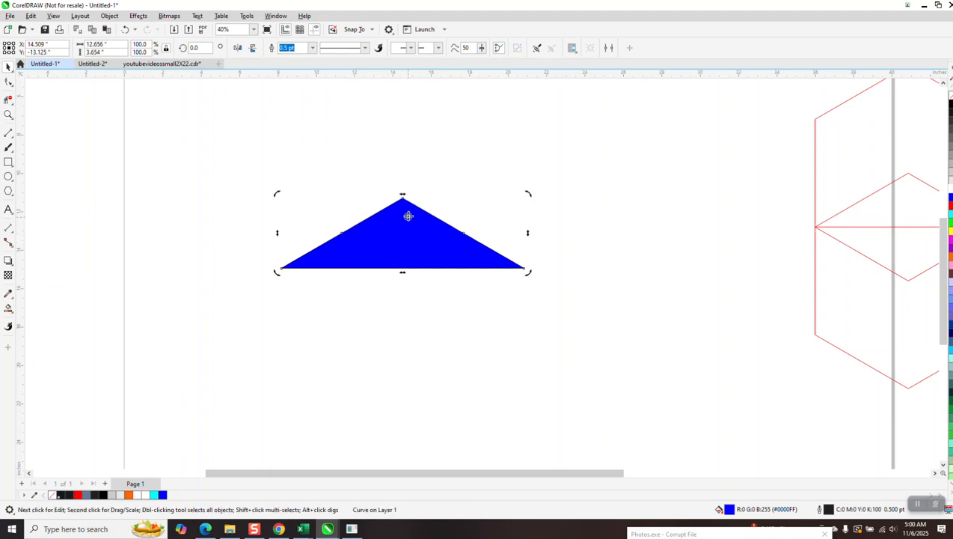
pyautogui.moveTo(403, 196); pyautogui.dragTo(402, 197)
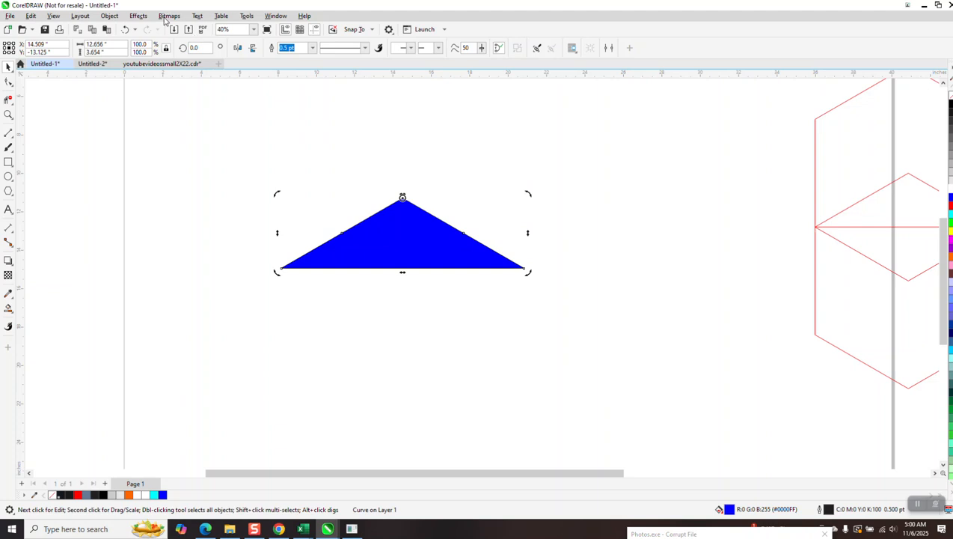
pyautogui.click(194, 47)
pyautogui.write('120')
pyautogui.press('Return')
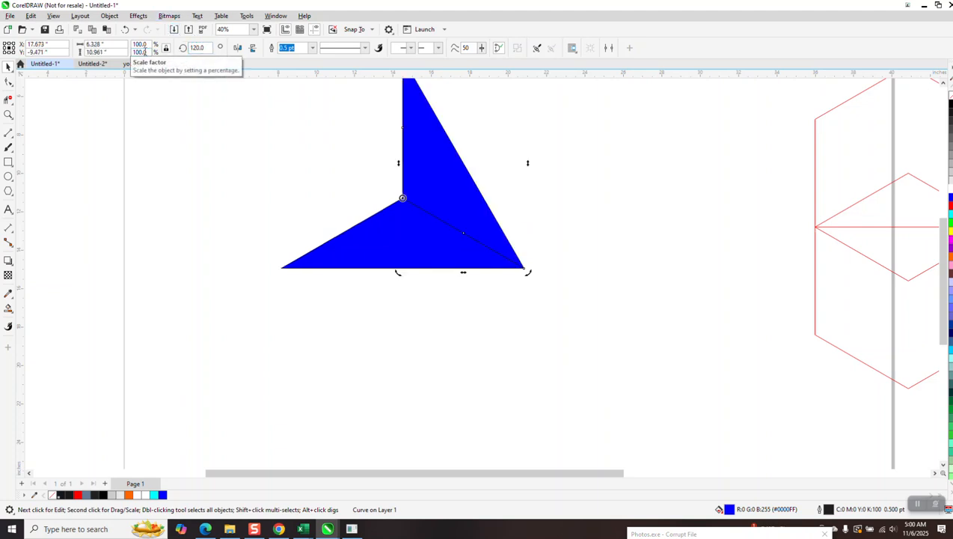
pyautogui.hotkey('ctrl', 'r')
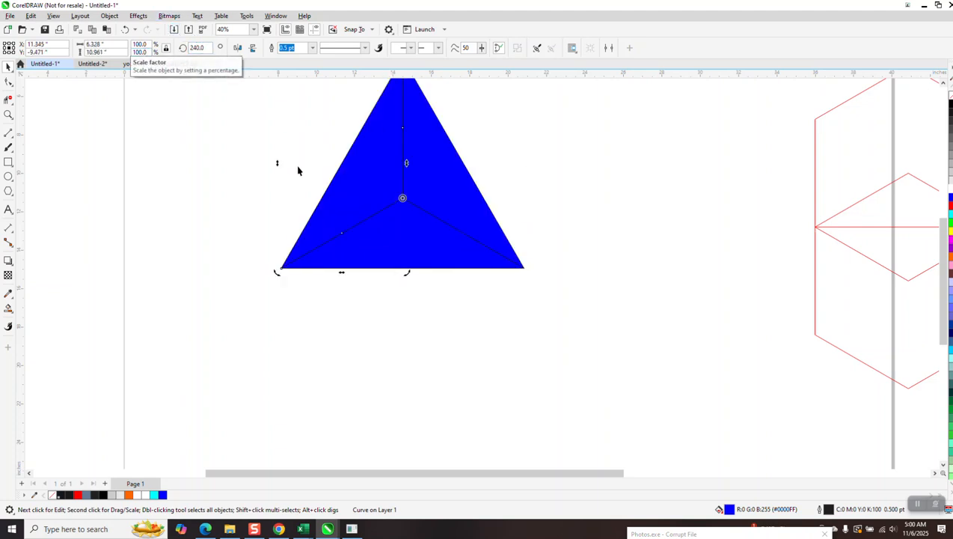
# Darken the equilateral triangle's left face to dark blue and fill its right face with cyan
pyautogui.scroll(-1, 299, 173)
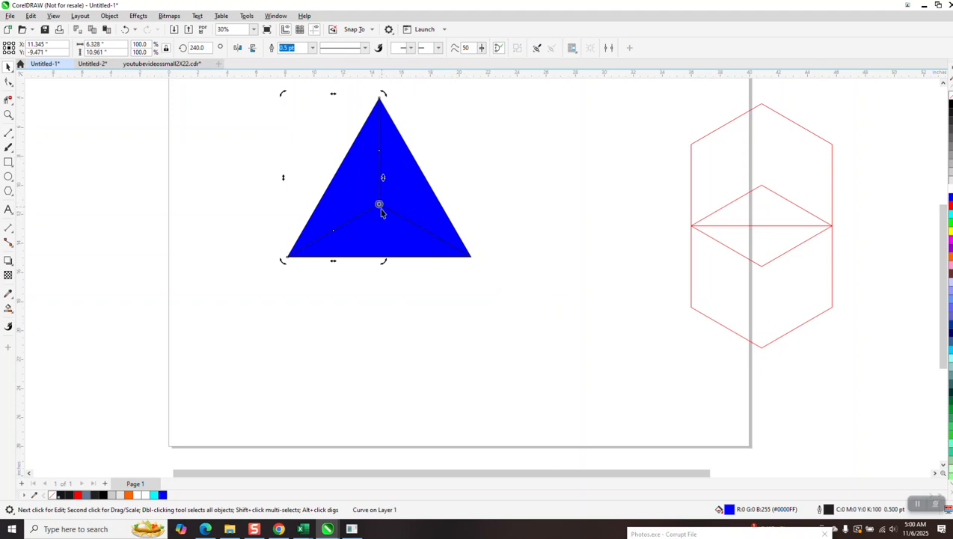
pyautogui.click(362, 187)
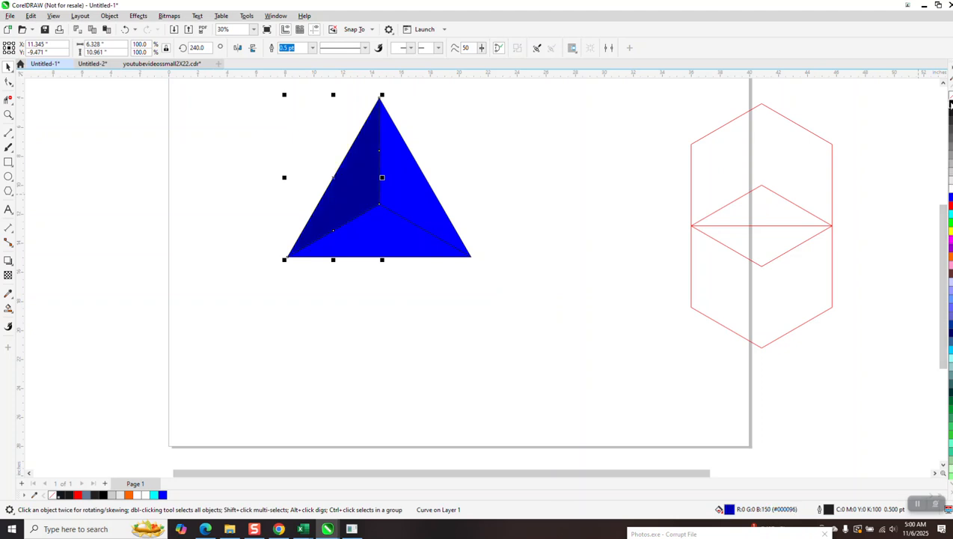
pyautogui.click(415, 208)
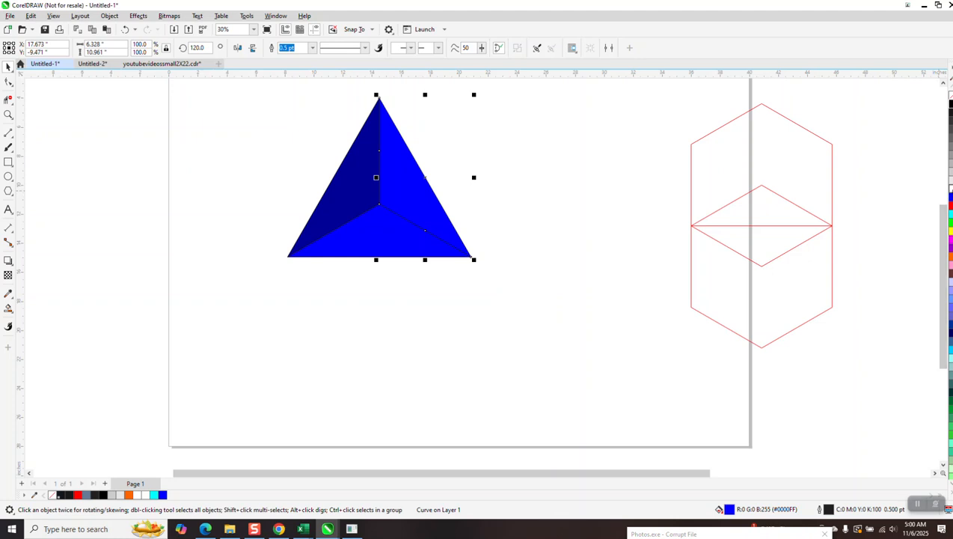
pyautogui.keyDown('ctrl'); pyautogui.click(950, 96); pyautogui.keyUp('ctrl')
pyautogui.keyDown('ctrl'); pyautogui.click(950, 96); pyautogui.keyUp('ctrl')
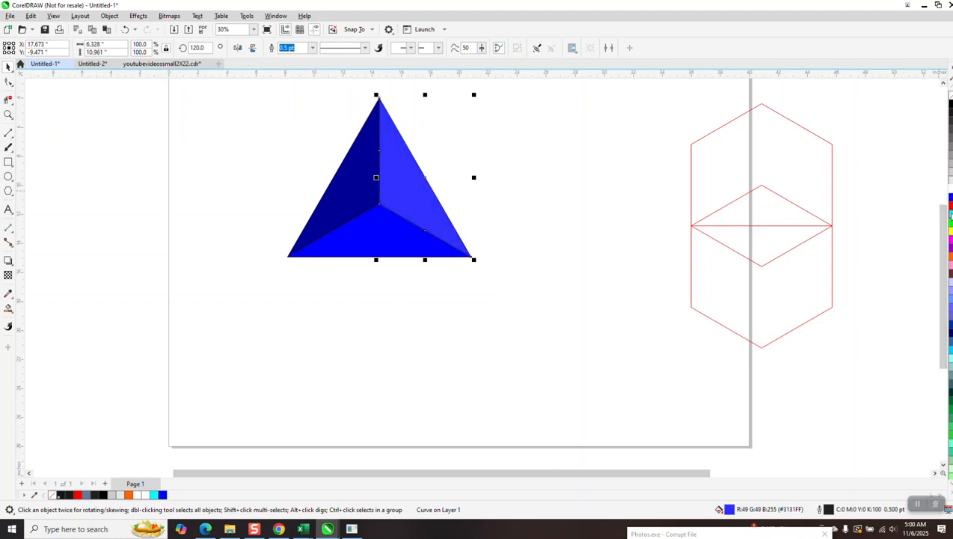
pyautogui.keyDown('ctrl'); pyautogui.click(950, 214); pyautogui.keyUp('ctrl')
pyautogui.click(951, 215)
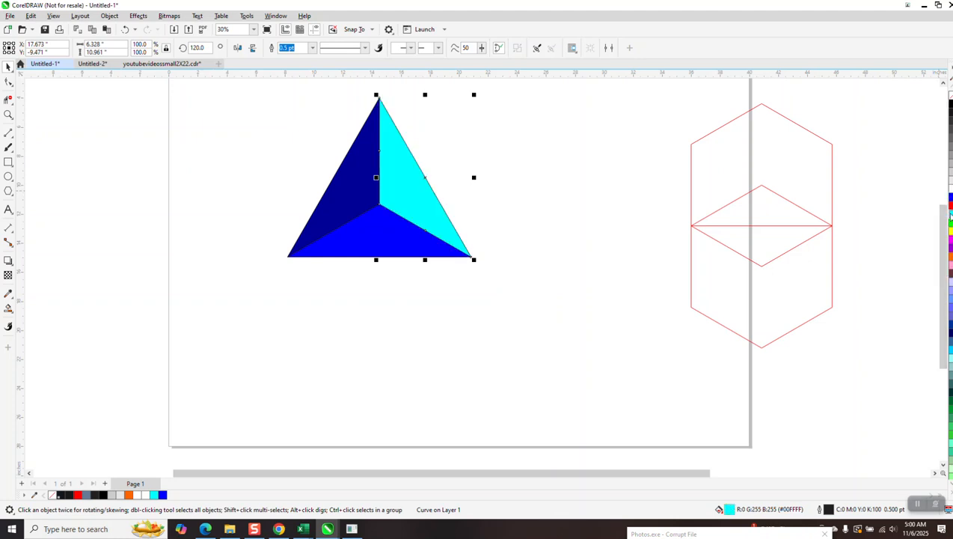
# Group the three coloured faces of the equilateral triangle
pyautogui.scroll(-1, 456, 196)
pyautogui.moveTo(313, 103); pyautogui.dragTo(518, 298)
pyautogui.hotkey('ctrl', 'g')
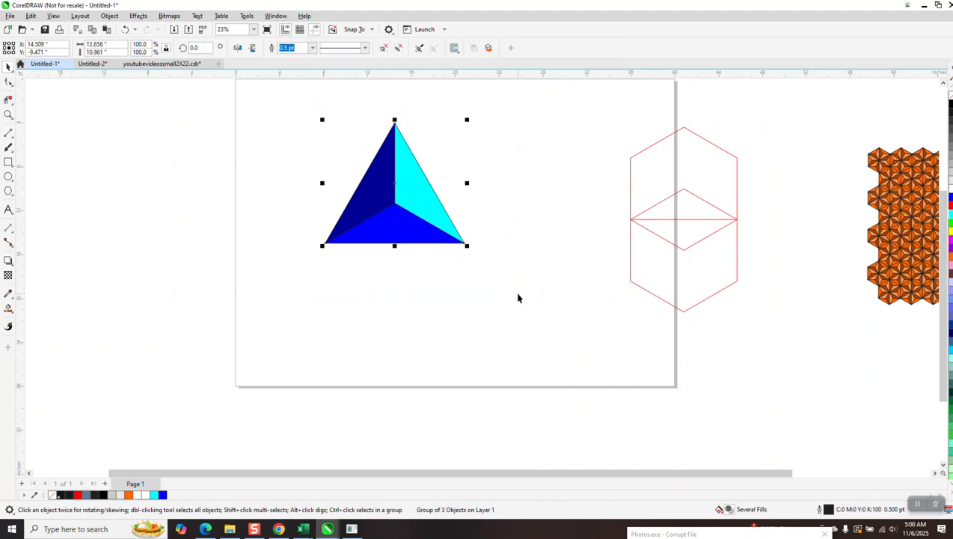
# Set the grouped triangle's rotation centre at its lower-left corner and add five copies rotated in 60° increments, forming a hexagonal star
pyautogui.scroll(-1, 433, 297)
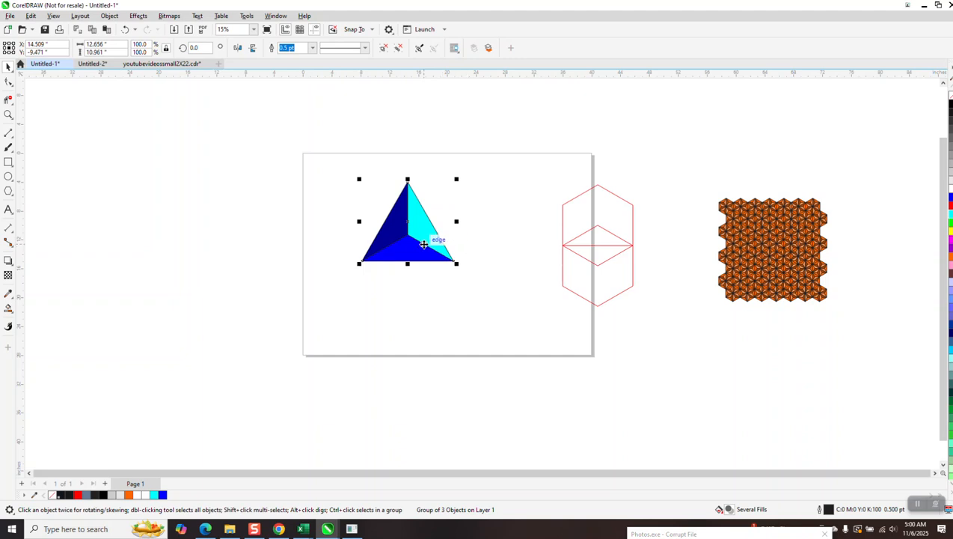
pyautogui.click(424, 243)
pyautogui.moveTo(407, 222)
pyautogui.mouseDown()
pyautogui.moveTo(387, 243)
pyautogui.moveTo(406, 199)
pyautogui.moveTo(379, 255)
pyautogui.moveTo(362, 261)
pyautogui.mouseUp()
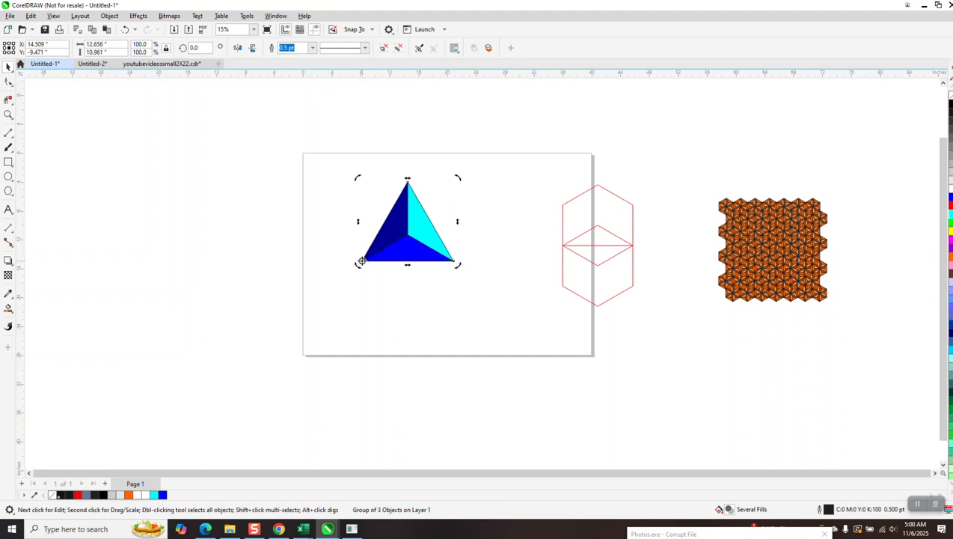
pyautogui.click(194, 48)
pyautogui.write('60')
pyautogui.press('Return')
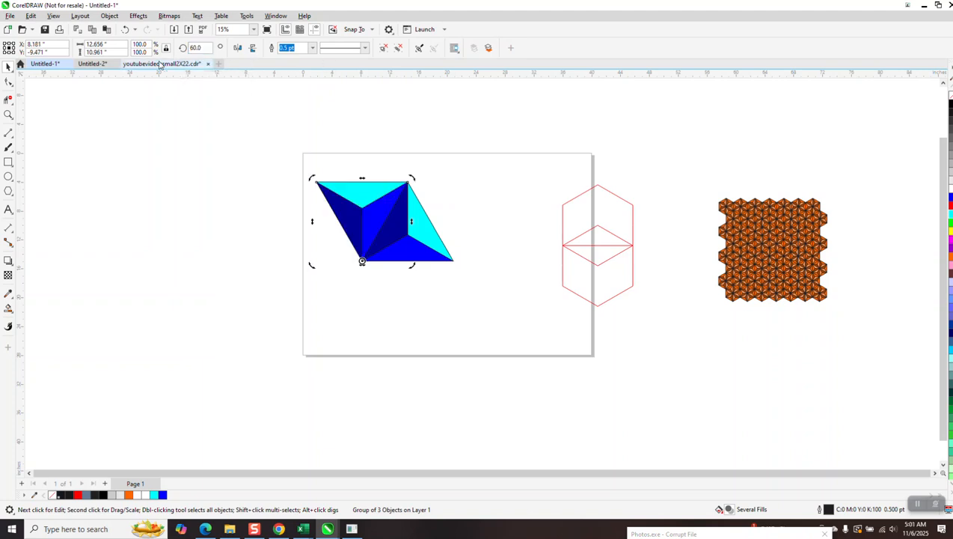
pyautogui.hotkey('ctrl', 'r')
pyautogui.hotkey('ctrl', 'r')
pyautogui.hotkey('ctrl', 'r')
pyautogui.hotkey('ctrl', 'r')
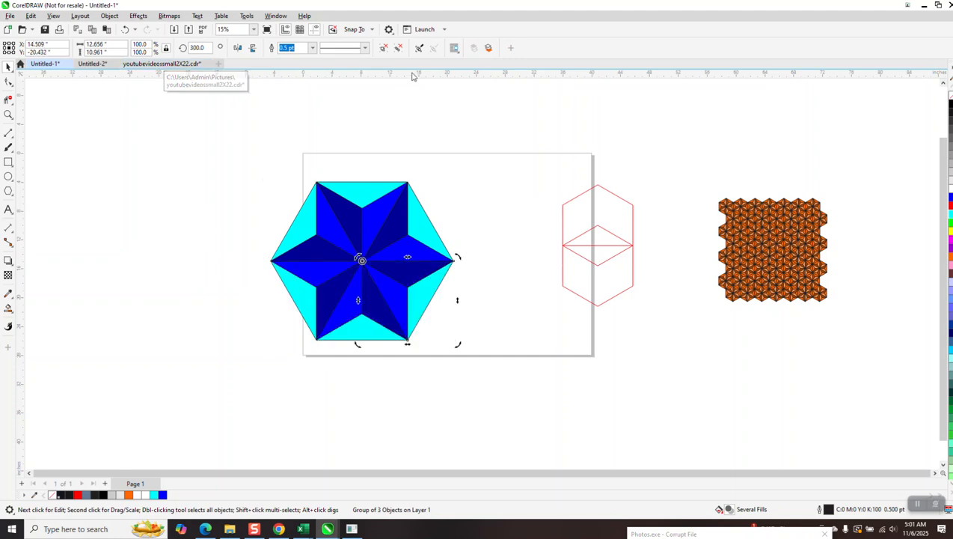
# Duplicate the whole hexagonal star and move the copy horizontally 36 inches left of the original
pyautogui.scroll(-1, 483, 176)
pyautogui.moveTo(337, 217); pyautogui.dragTo(502, 337)
pyautogui.press('+')
pyautogui.press('Left')
pyautogui.press('Left')
pyautogui.press('Left')
pyautogui.press('Left')
pyautogui.press('Left')
pyautogui.press('Left')
pyautogui.press('Left')
pyautogui.press('Left')
pyautogui.press('Left')
pyautogui.press('Left')
pyautogui.press('Left')
pyautogui.press('Left')
pyautogui.press('Left')
pyautogui.press('Left')
pyautogui.press('Left')
pyautogui.press('Left')
pyautogui.press('Left')
pyautogui.press('Left')
pyautogui.press('Left')
pyautogui.press('Left')
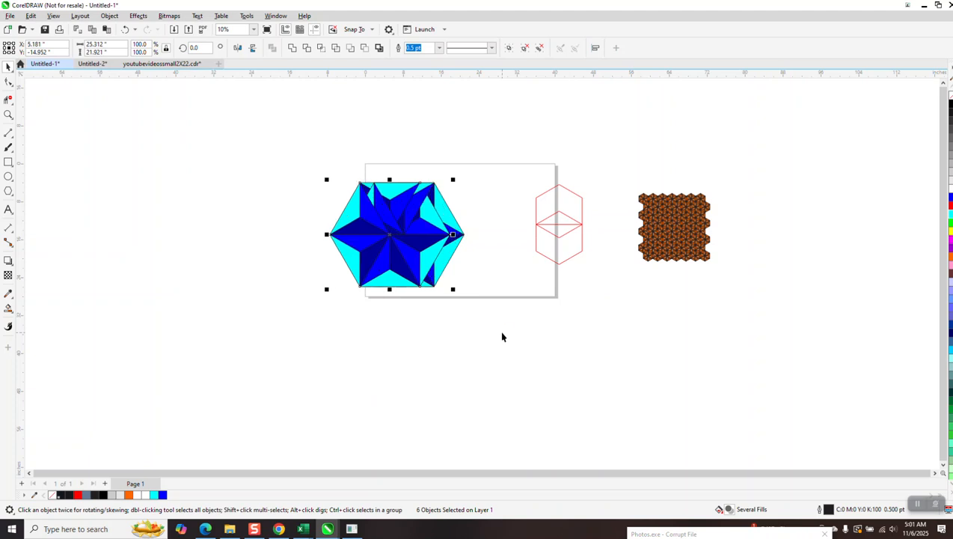
pyautogui.press('Left')
pyautogui.press('Left')
pyautogui.press('Left')
pyautogui.press('Left')
pyautogui.press('Left')
pyautogui.press('Left')
pyautogui.press('Left')
pyautogui.press('Left')
pyautogui.press('Left')
pyautogui.press('Left')
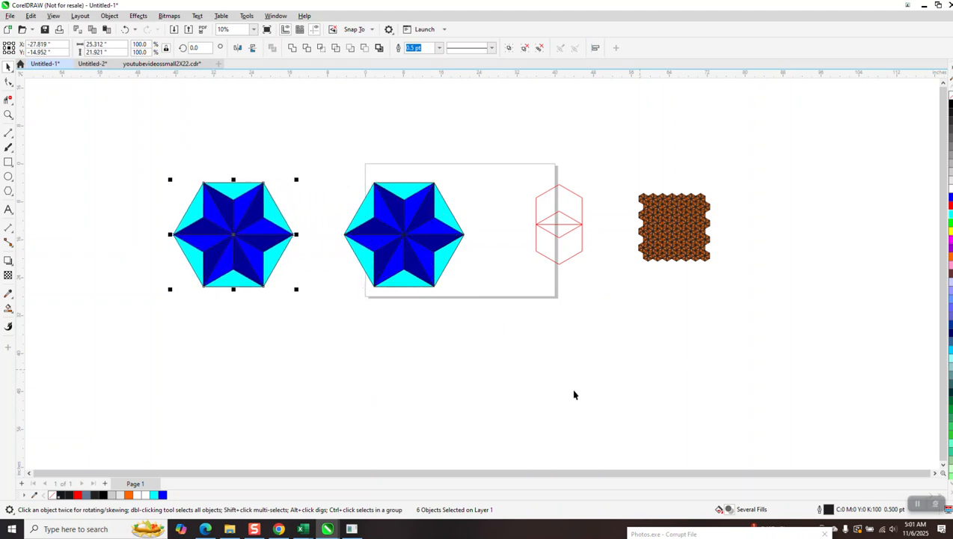
# Delete five of the copied star's six triangles, keeping only the one at its top
pyautogui.press('Escape')
pyautogui.click(213, 223)
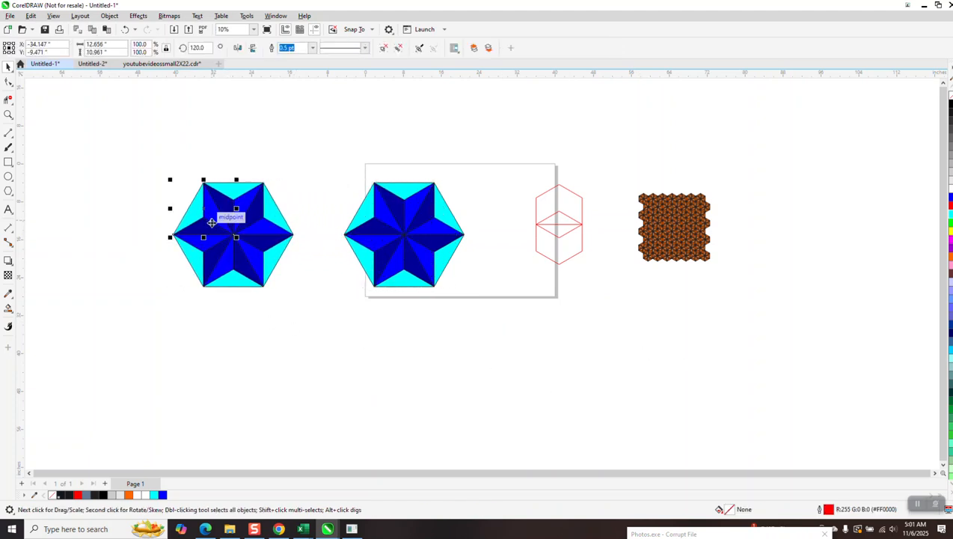
pyautogui.press('Delete')
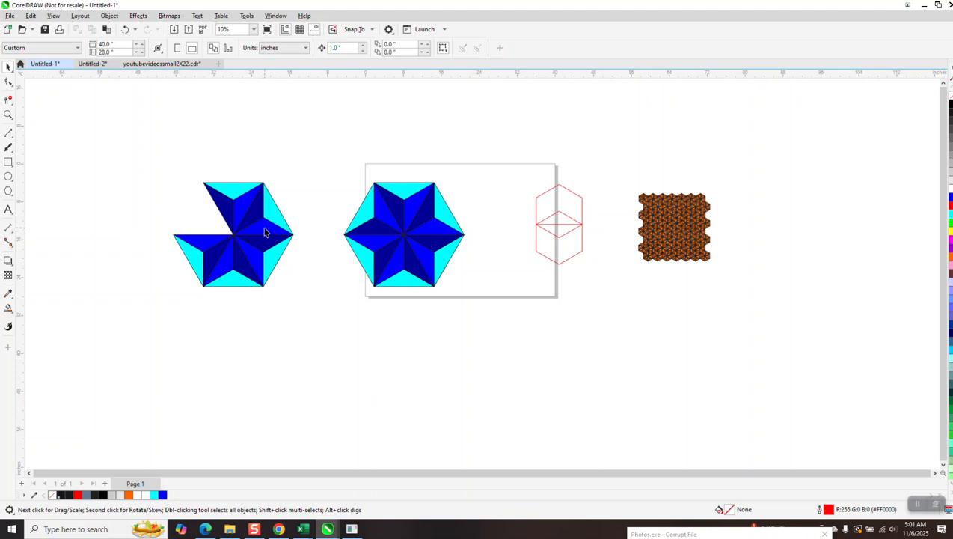
pyautogui.click(264, 232)
pyautogui.press('Delete')
pyautogui.click(253, 250)
pyautogui.press('Delete')
pyautogui.click(218, 258)
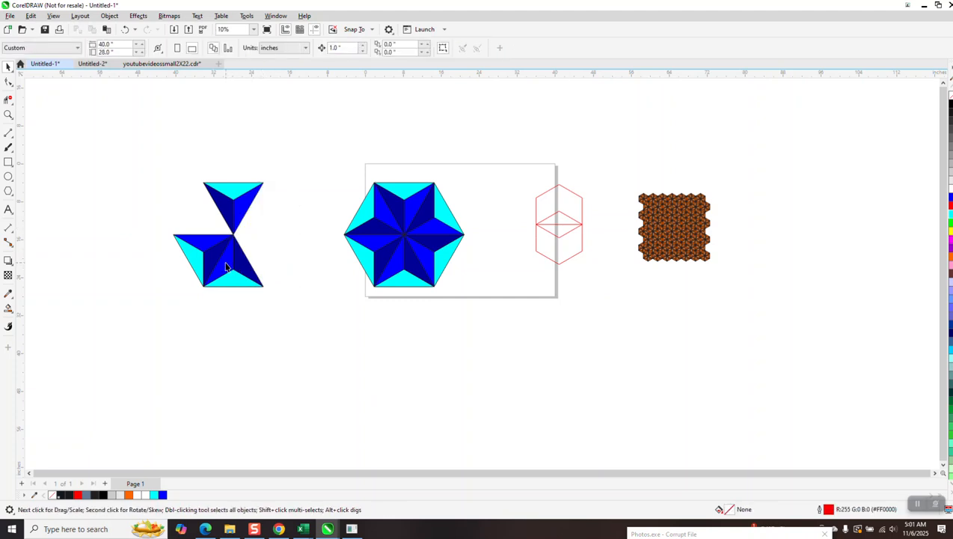
pyautogui.press('Delete')
pyautogui.click(218, 258)
pyautogui.press('Delete')
# Add a copy of the remaining triangle at 0° rotation, pivoting about its upper-right corner, and delete the original triangle
pyautogui.click(236, 223)
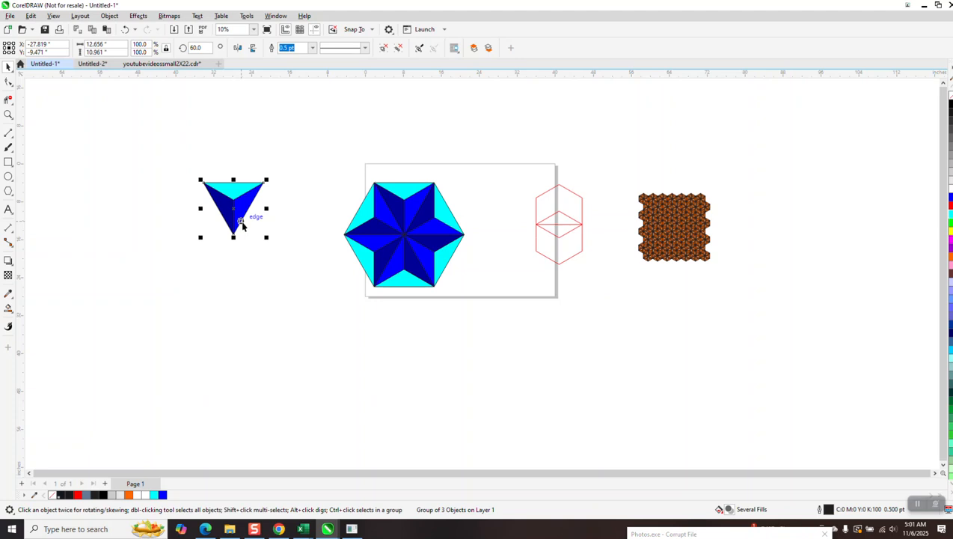
pyautogui.click(238, 217)
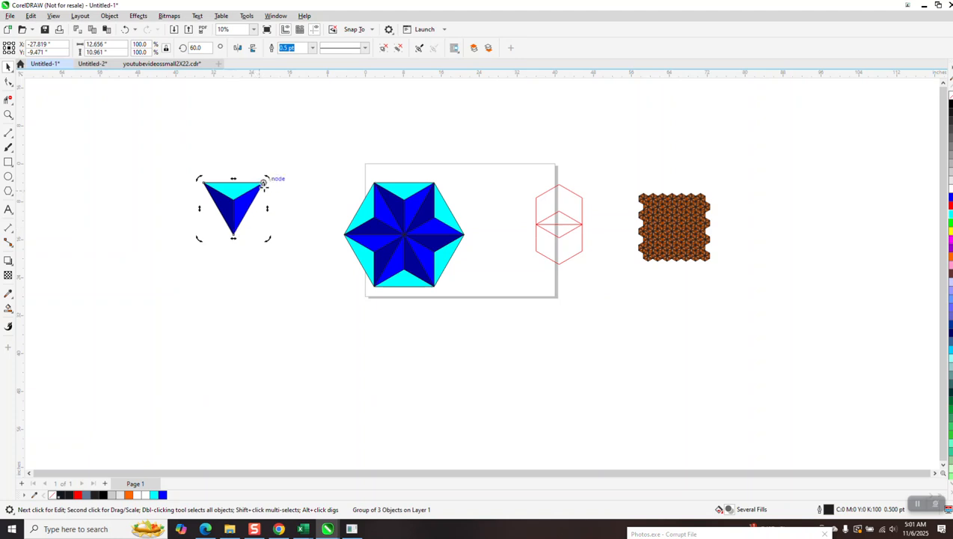
pyautogui.moveTo(264, 181); pyautogui.dragTo(264, 182)
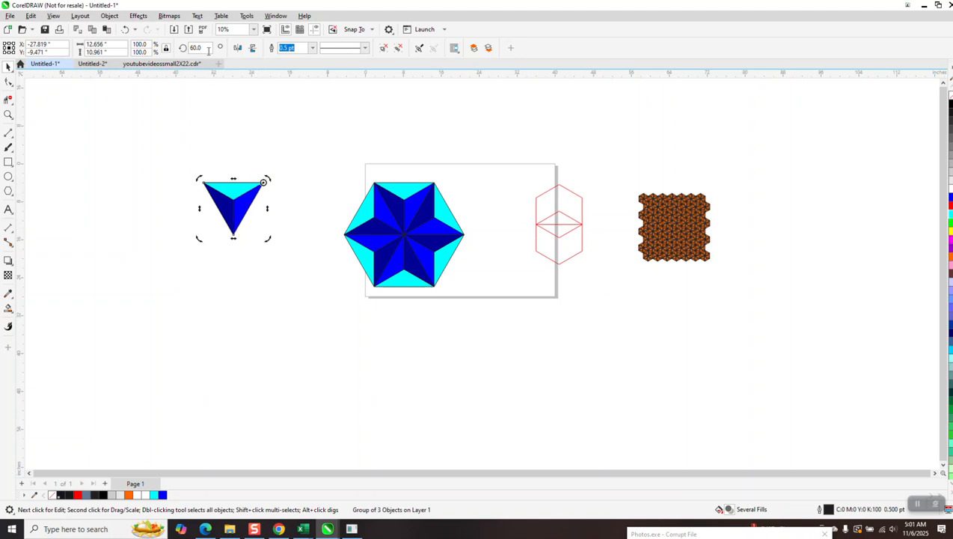
pyautogui.click(198, 47)
pyautogui.write('60')
pyautogui.press('Return')
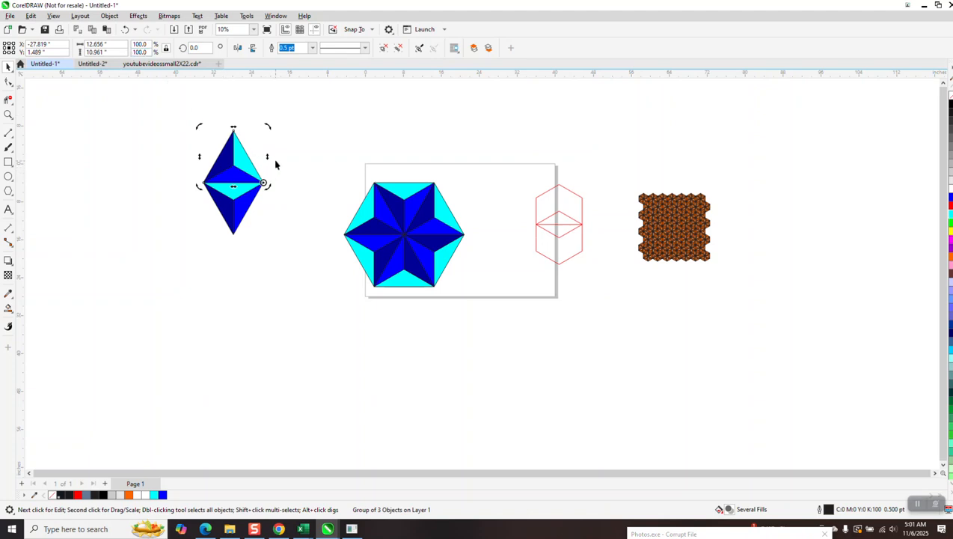
pyautogui.click(240, 196)
pyautogui.press('Delete')
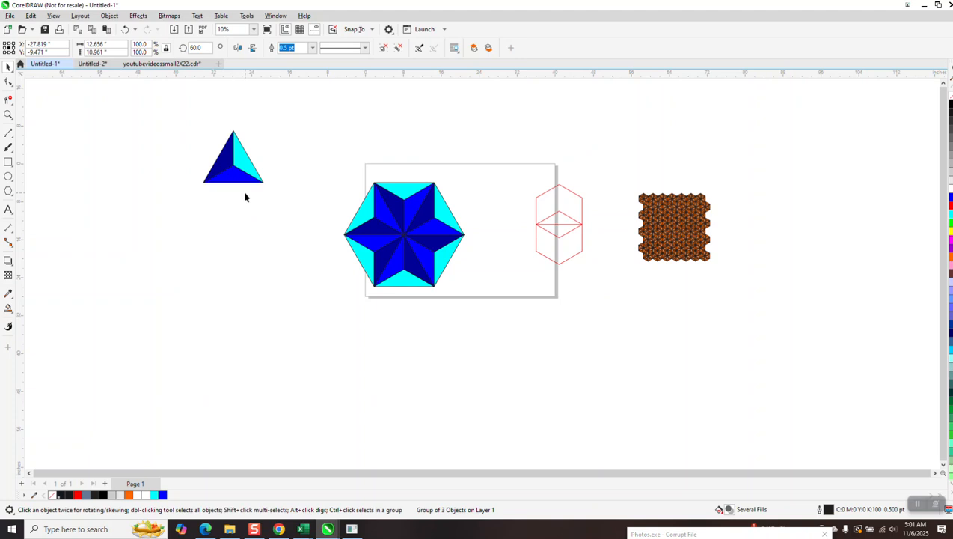
# Set the upright triangle's rotation centre at its apex and add five copies in 60° increments, forming a second hexagon
pyautogui.click(243, 170)
pyautogui.click(238, 145)
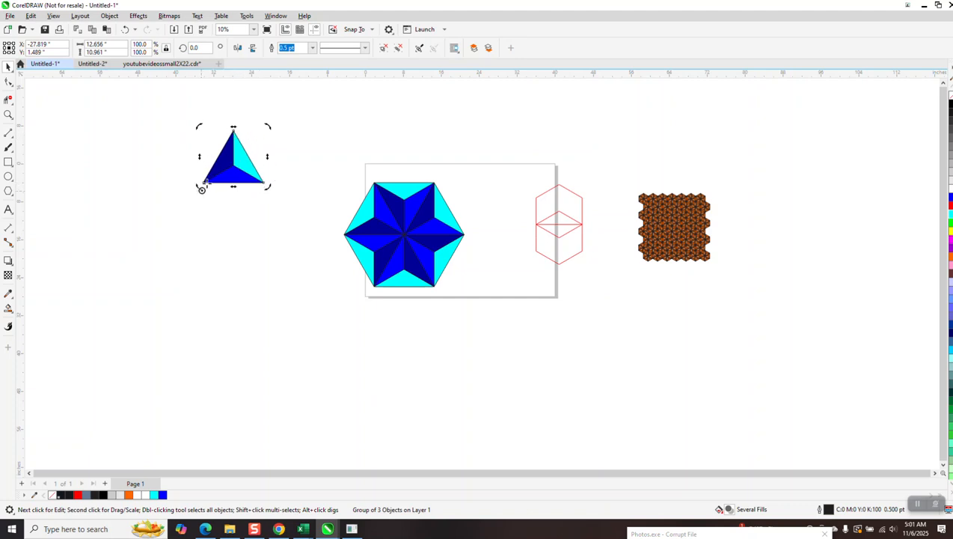
pyautogui.doubleClick(196, 47)
pyautogui.write('60')
pyautogui.press('Return')
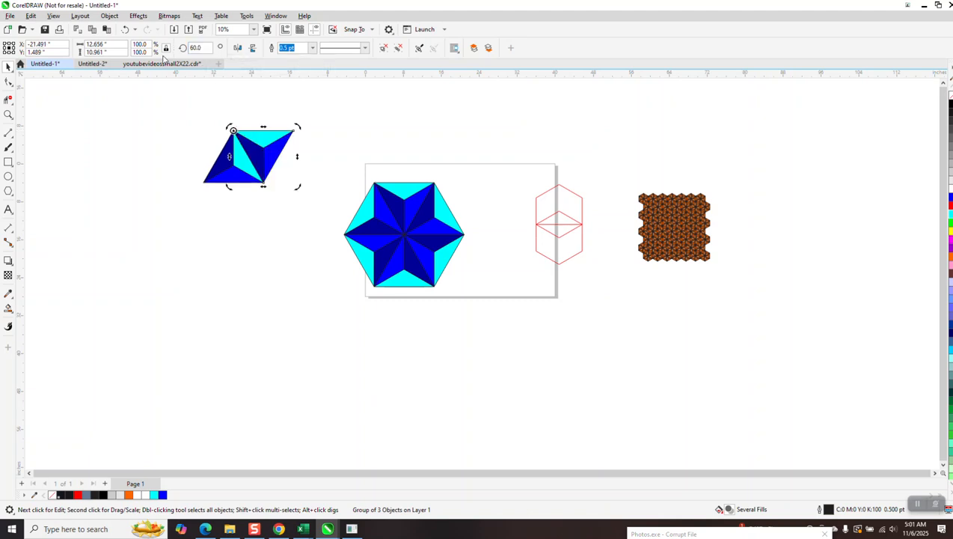
pyautogui.hotkey('ctrl', 'r')
pyautogui.hotkey('ctrl', 'r')
pyautogui.hotkey('ctrl', 'r')
pyautogui.hotkey('ctrl', 'r')
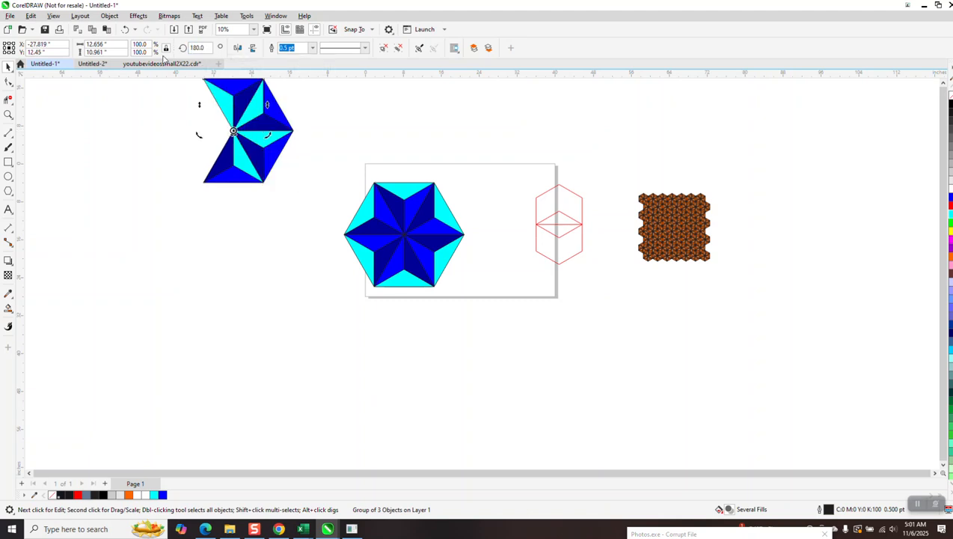
# Group the six triangles of the second hexagon and rotate the group to 30°
pyautogui.scroll(-1, 401, 333)
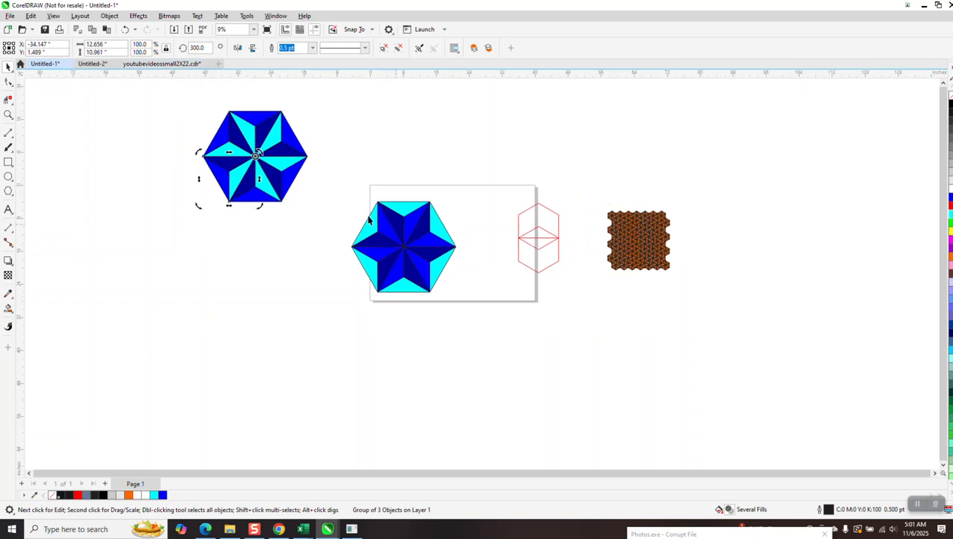
pyautogui.moveTo(184, 86); pyautogui.dragTo(327, 230)
pyautogui.scroll(-1, 316, 221)
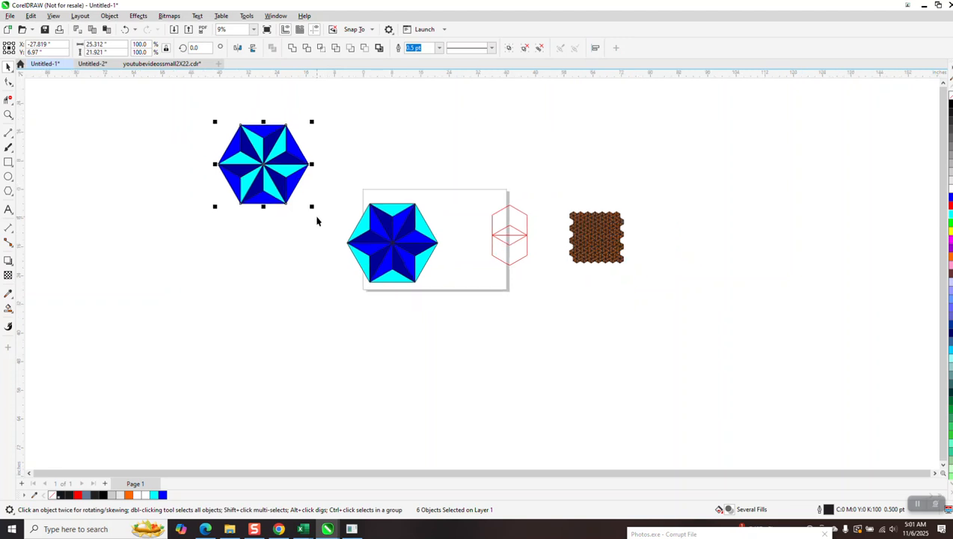
pyautogui.hotkey('ctrl', 'g')
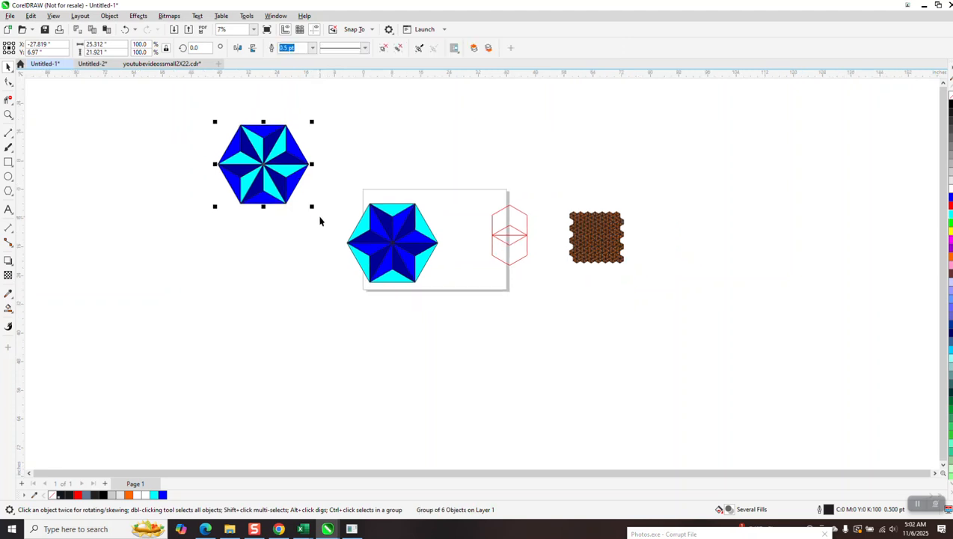
pyautogui.write('30')
pyautogui.press('Return')
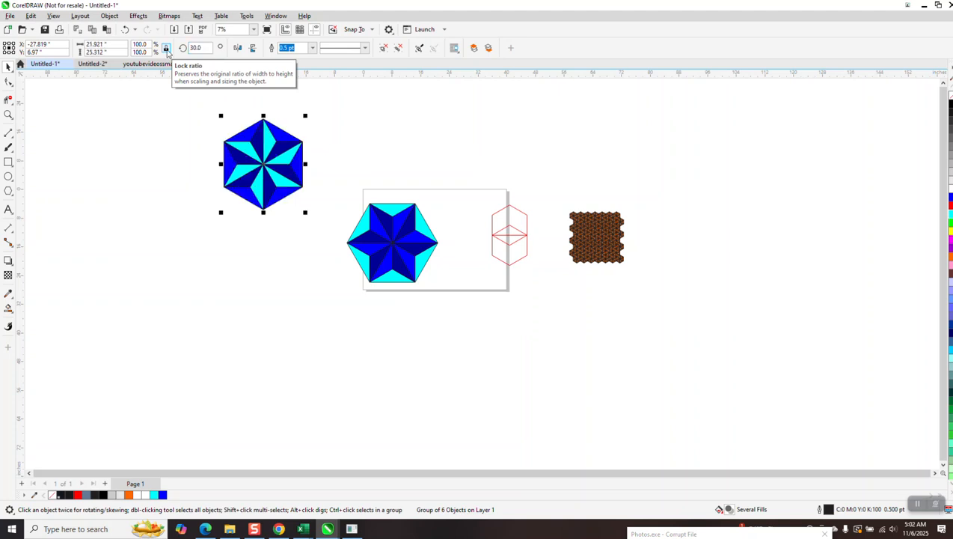
# Scale the grouped hexagon proportionally to 2 inches wide and set the nudge distance to 2 inches
pyautogui.click(121, 44)
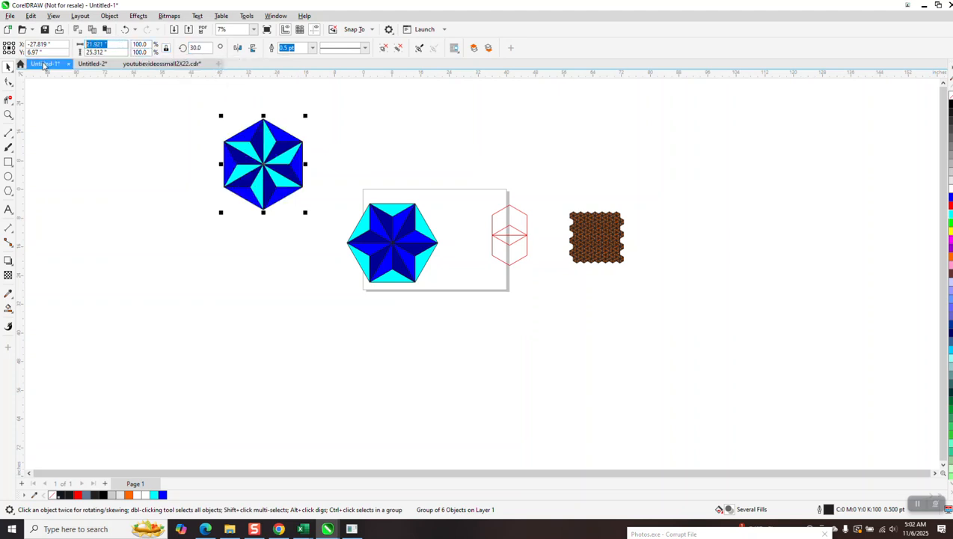
pyautogui.write('2')
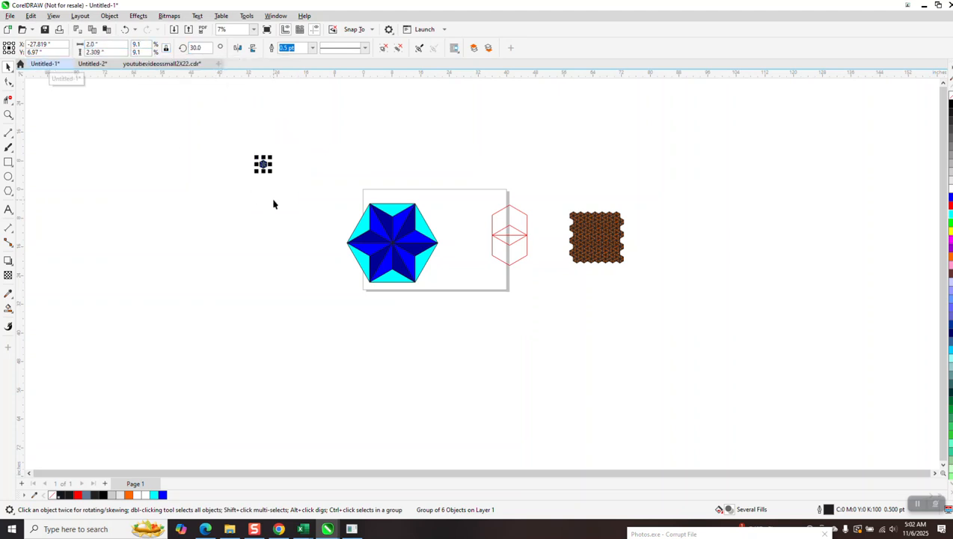
pyautogui.click(8, 113)
pyautogui.click(324, 218)
pyautogui.click(8, 66)
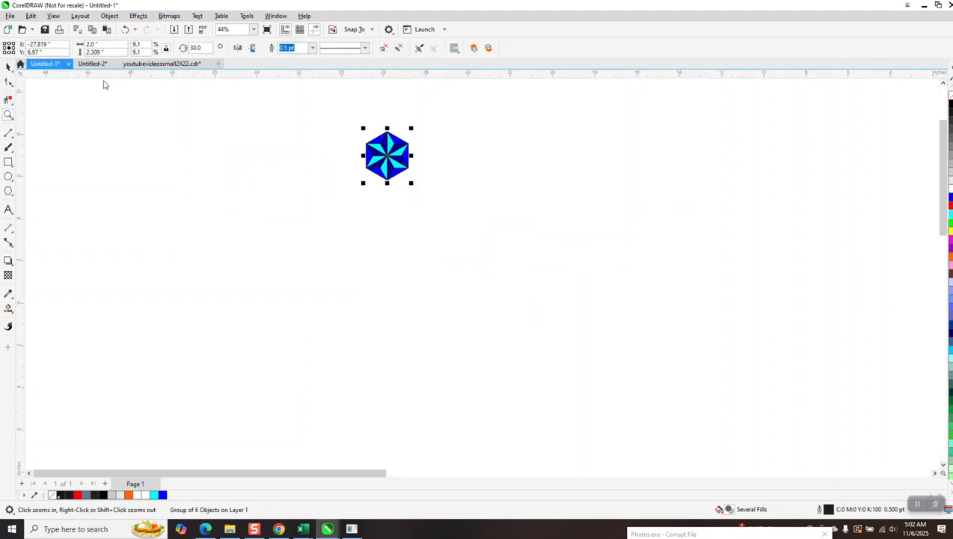
pyautogui.click(288, 96)
pyautogui.click(354, 48)
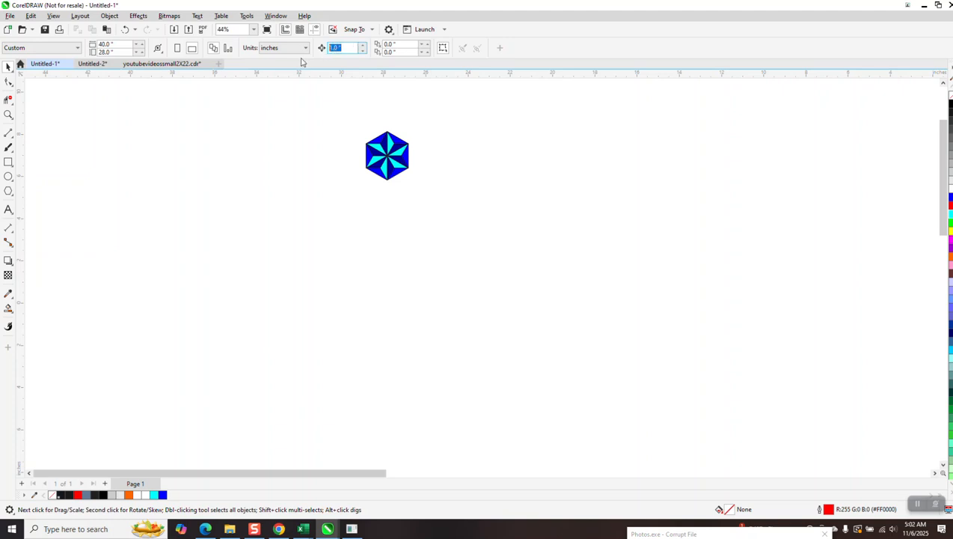
pyautogui.write('2')
# Add six copies of the small hexagon, each 2 inches further right, forming a row of seven
pyautogui.click(386, 172)
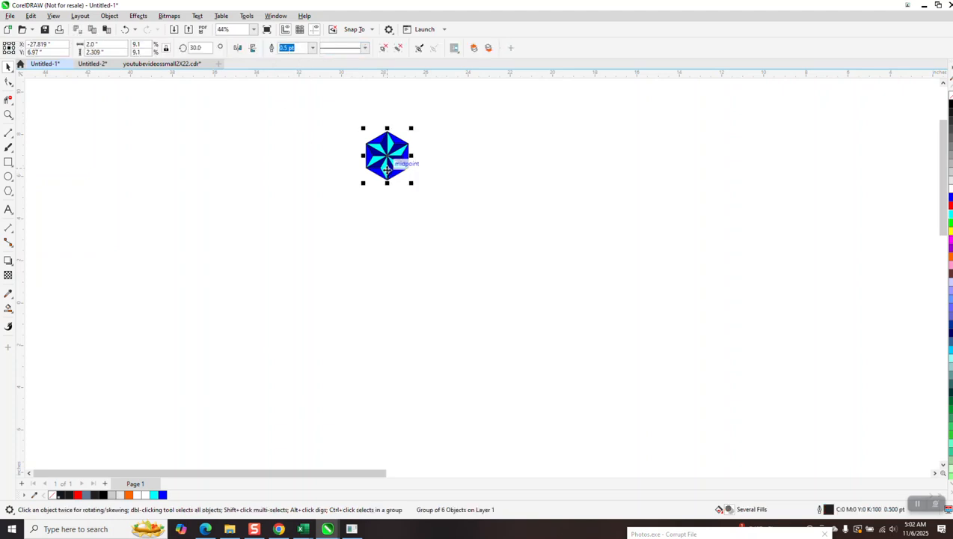
pyautogui.press('KP_Add')
pyautogui.press('Right')
pyautogui.press('KP_Add')
pyautogui.press('Right')
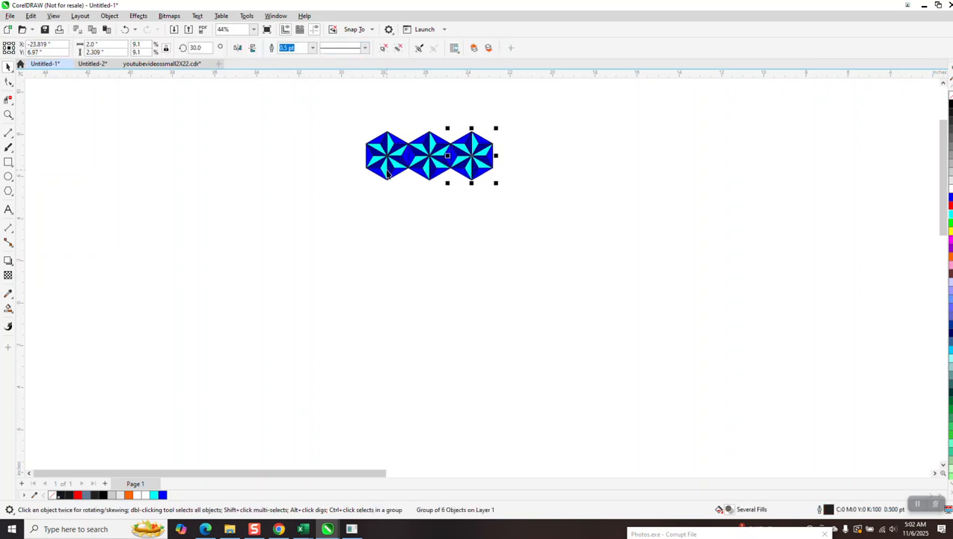
pyautogui.press('KP_Add')
pyautogui.press('Right')
pyautogui.press('KP_Add')
pyautogui.press('Right')
pyautogui.press('KP_Add')
pyautogui.press('Right')
pyautogui.press('KP_Add')
pyautogui.press('Right')
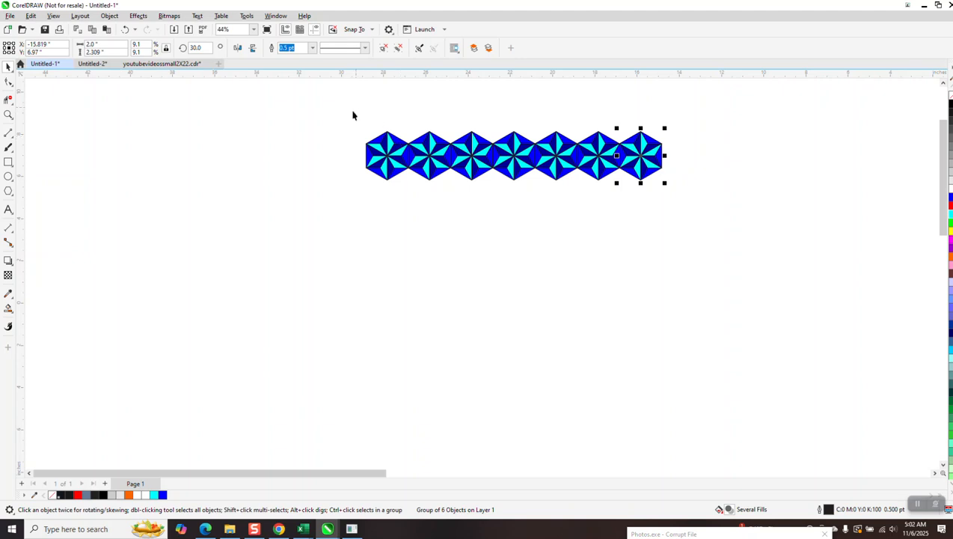
# Group the row of seven hexagons and place a copy below it, offset half a hexagon left so the edges interlock
pyautogui.moveTo(353, 115); pyautogui.dragTo(704, 252)
pyautogui.hotkey('ctrl', 'g')
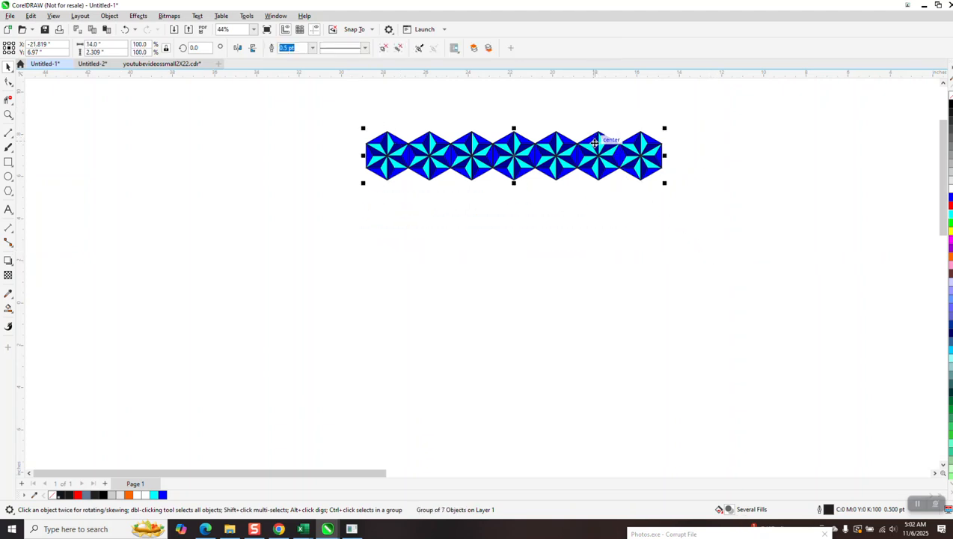
pyautogui.moveTo(597, 135); pyautogui.dragTo(582, 166)
# Group the two interlocked rows and add five copies stacked directly downward, forming a tall tiled pattern
pyautogui.moveTo(318, 113); pyautogui.dragTo(673, 272)
pyautogui.hotkey('ctrl', 'g')
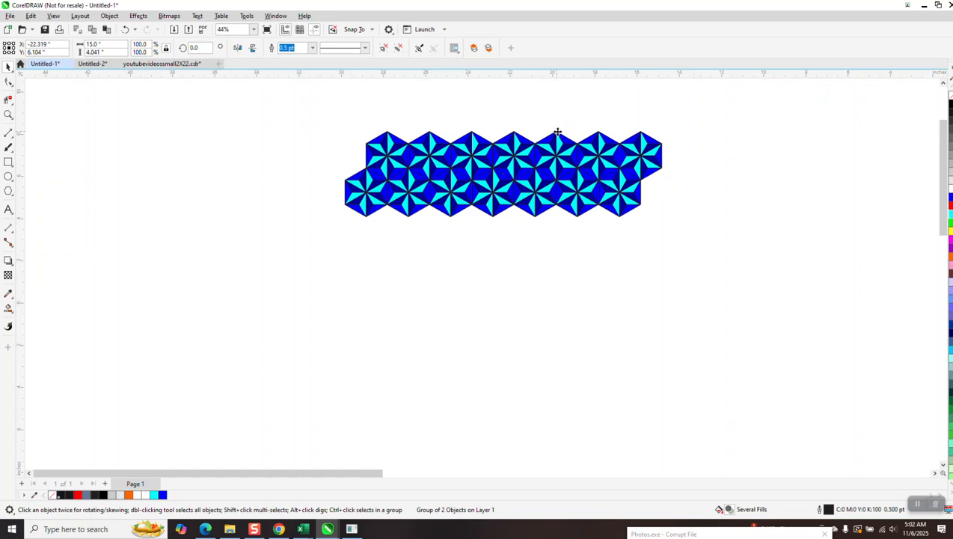
pyautogui.moveTo(557, 130); pyautogui.dragTo(557, 211)
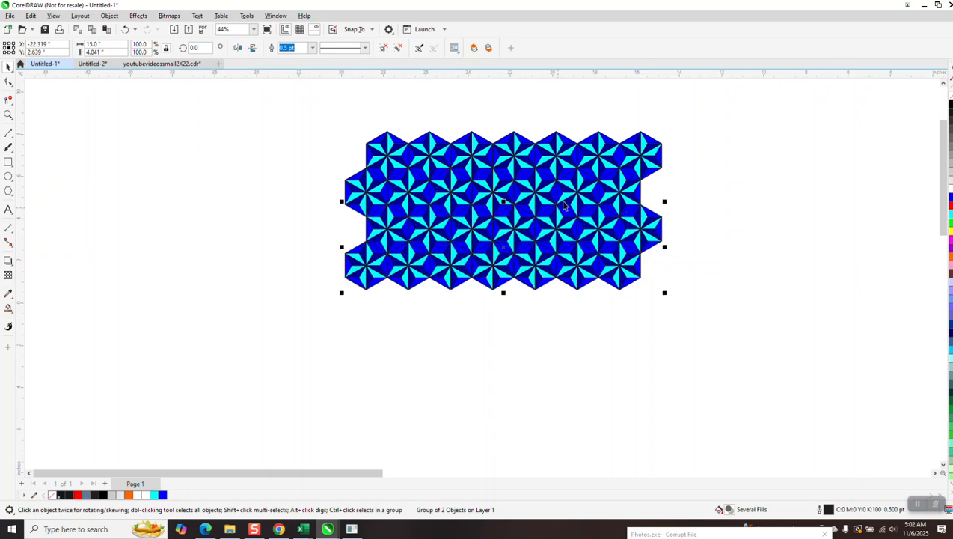
pyautogui.scroll(-2, 507, 170)
pyautogui.hotkey('ctrl', 'r')
pyautogui.hotkey('ctrl', 'r')
pyautogui.hotkey('ctrl', 'r')
pyautogui.hotkey('ctrl', 'r')
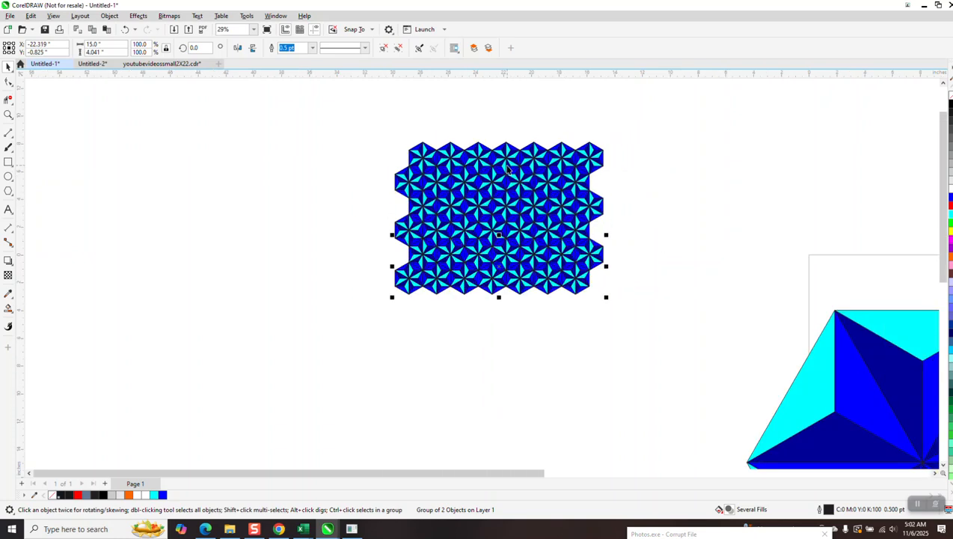
# Move the orange reference pattern to the left side of the blue tiled pattern
pyautogui.scroll(-6, 502, 193)
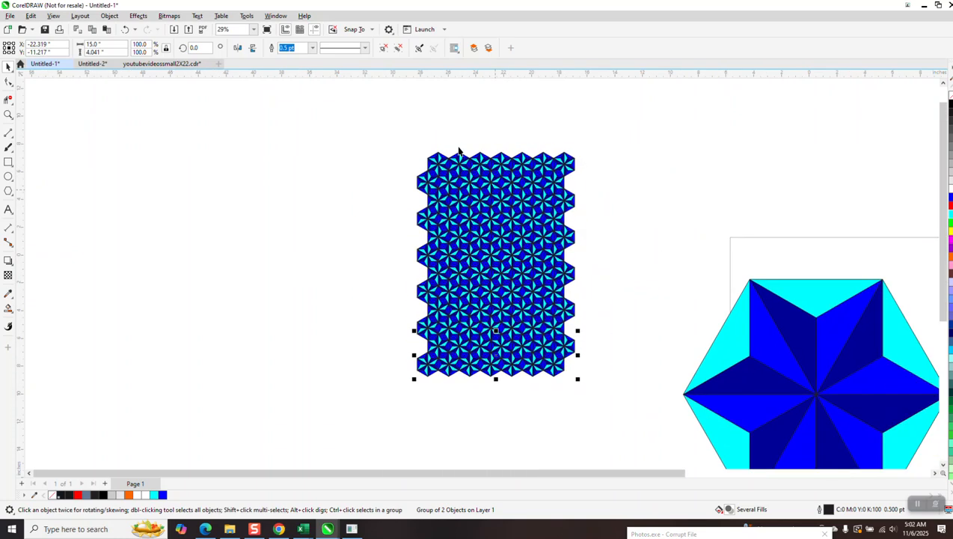
pyautogui.moveTo(802, 196); pyautogui.dragTo(872, 303)
pyautogui.moveTo(844, 249); pyautogui.dragTo(533, 223)
# Examine the blue and orange patterns side by side, comparing their star and cube shading up close and as a whole
pyautogui.click(9, 115)
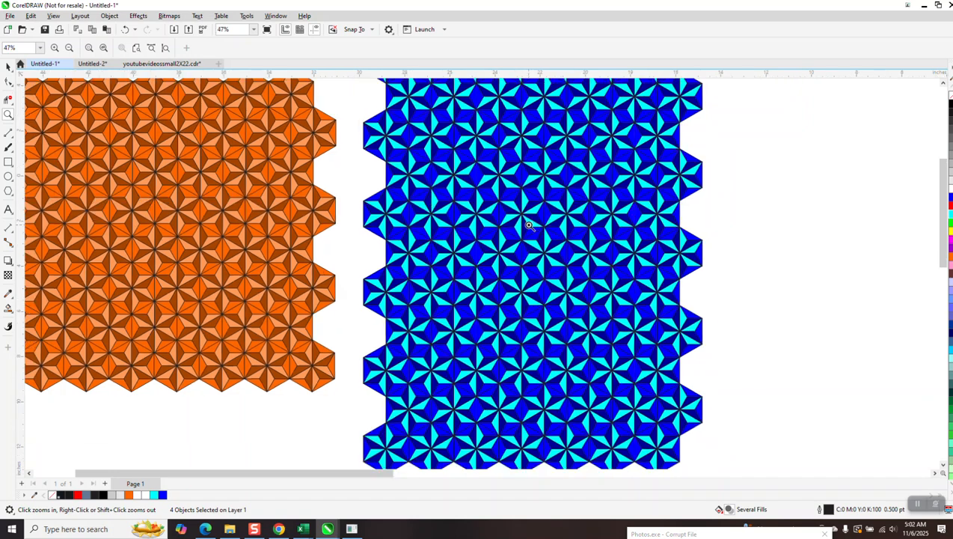
pyautogui.moveTo(450, 180); pyautogui.dragTo(634, 285)
pyautogui.scroll(-2, 540, 237)
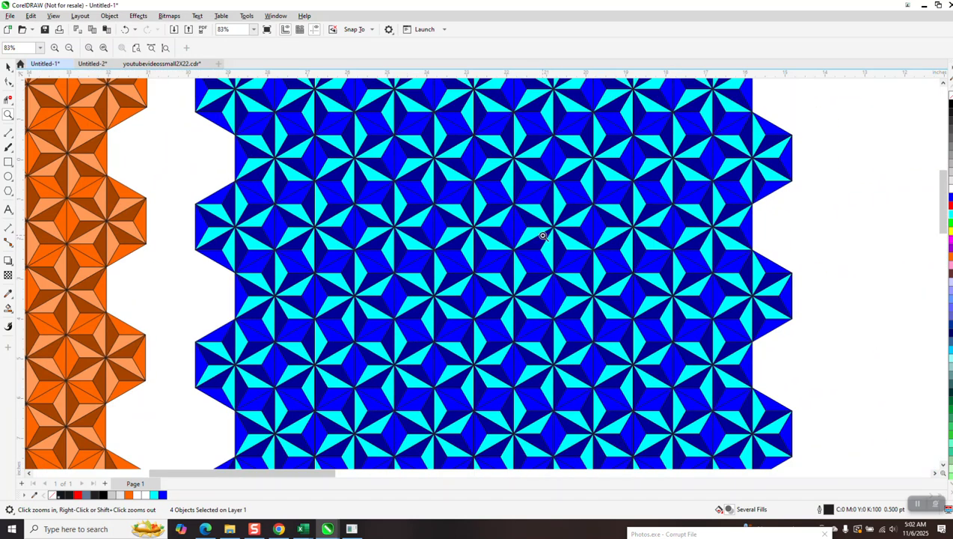
pyautogui.scroll(-1, 527, 244)
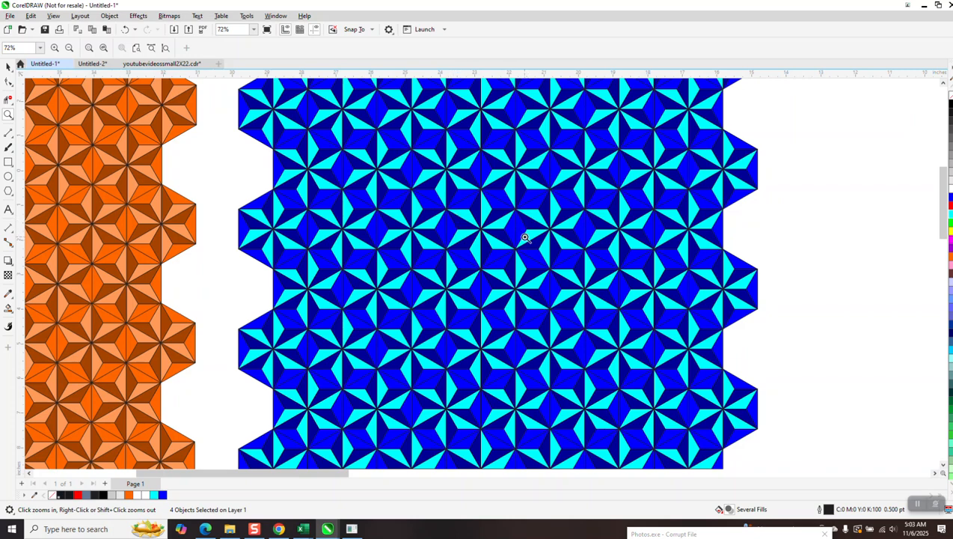
pyautogui.scroll(-1, 554, 240)
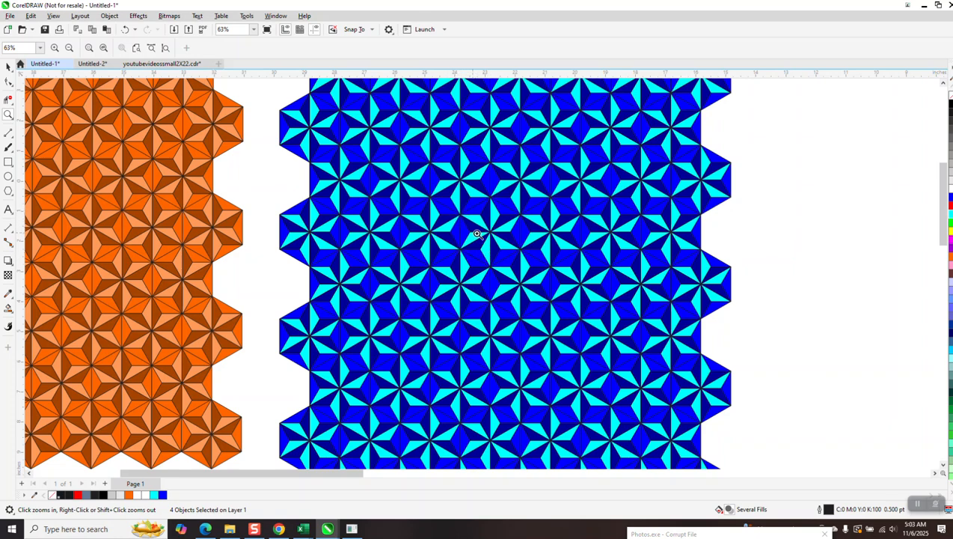
pyautogui.scroll(-4, 513, 227)
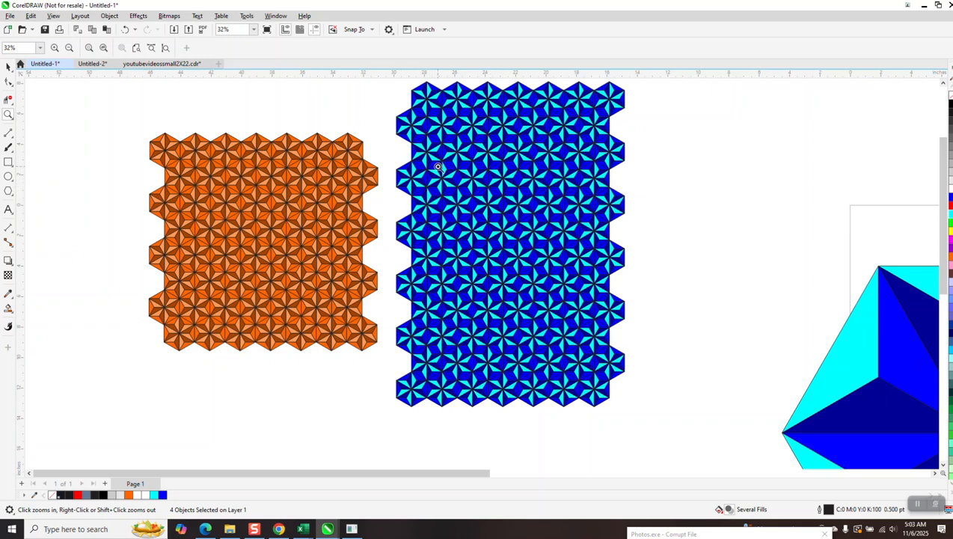
pyautogui.moveTo(329, 168); pyautogui.dragTo(556, 231)
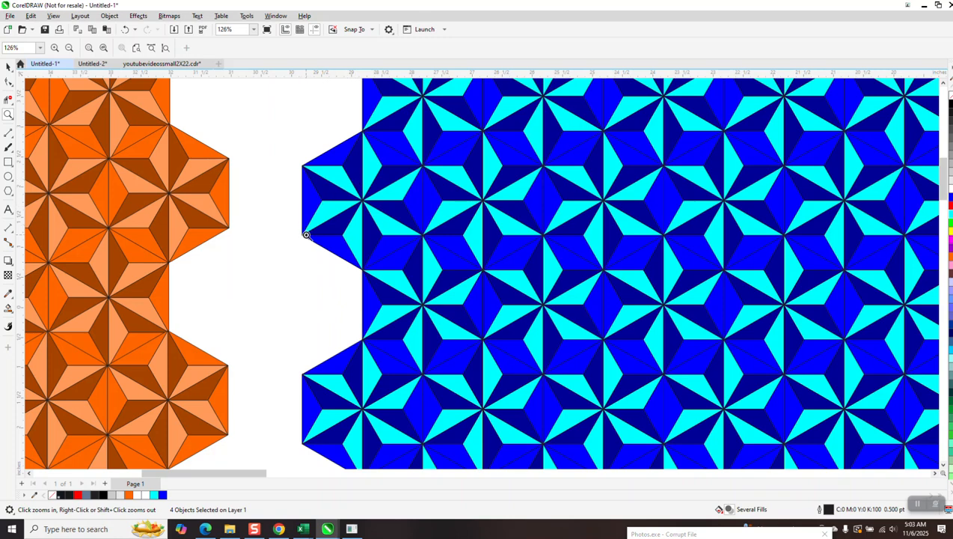
pyautogui.scroll(-5, 306, 235)
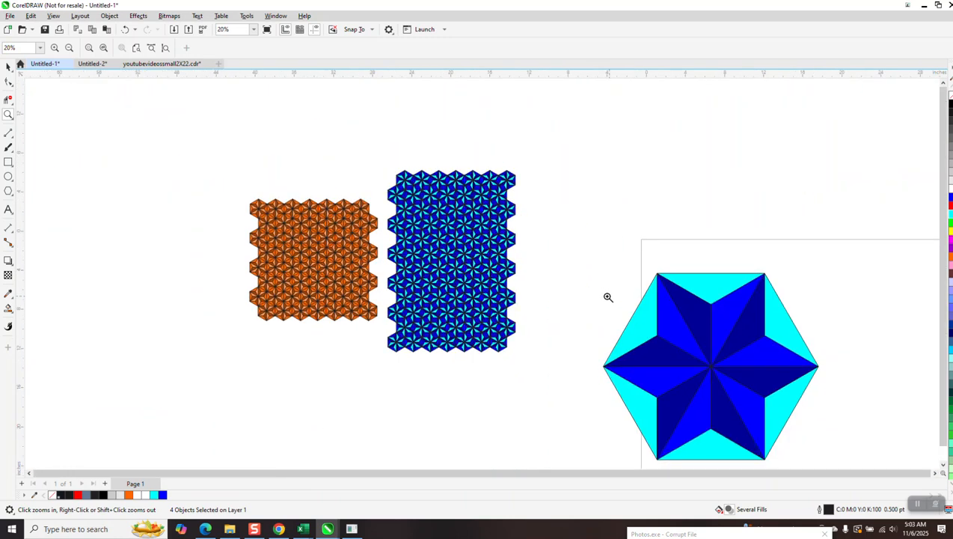
pyautogui.scroll(-1, 607, 297)
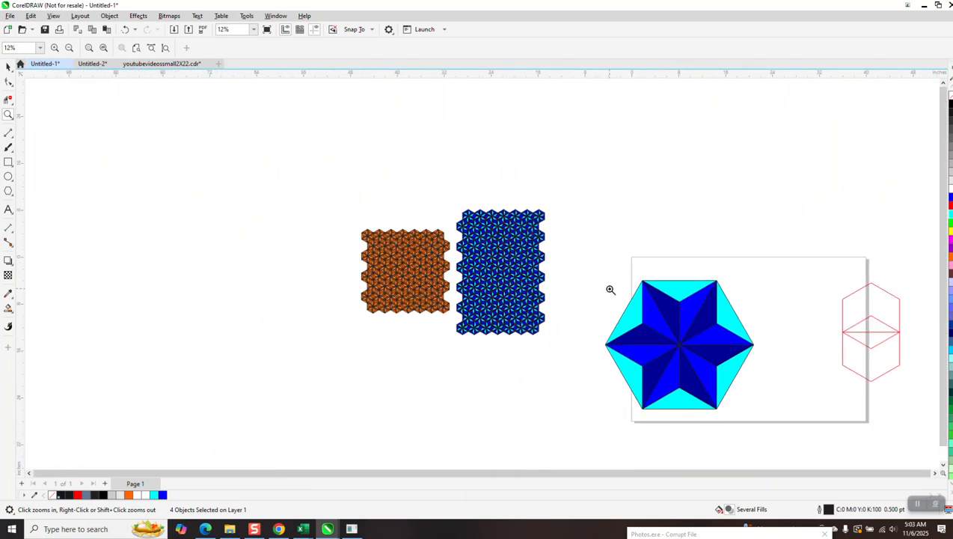